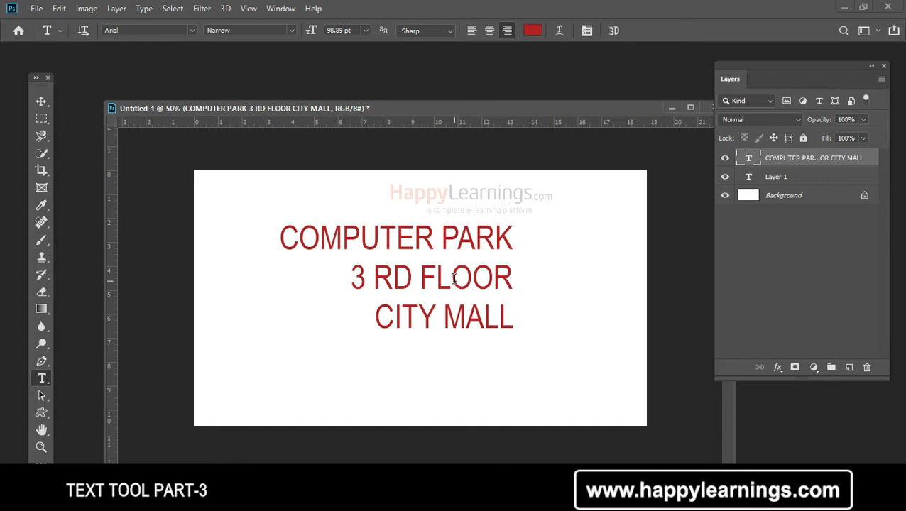
Open the Character panel and place it beside the canvas
left_click(280, 9)
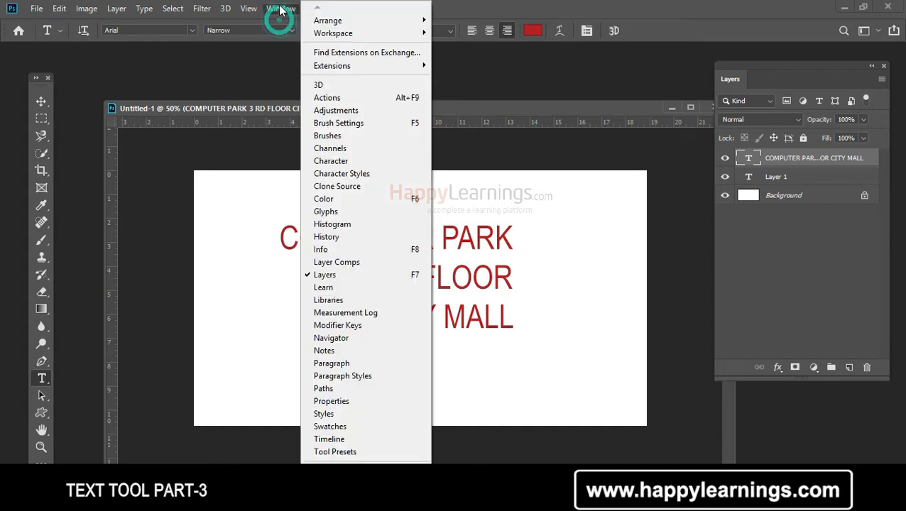
left_click(368, 167)
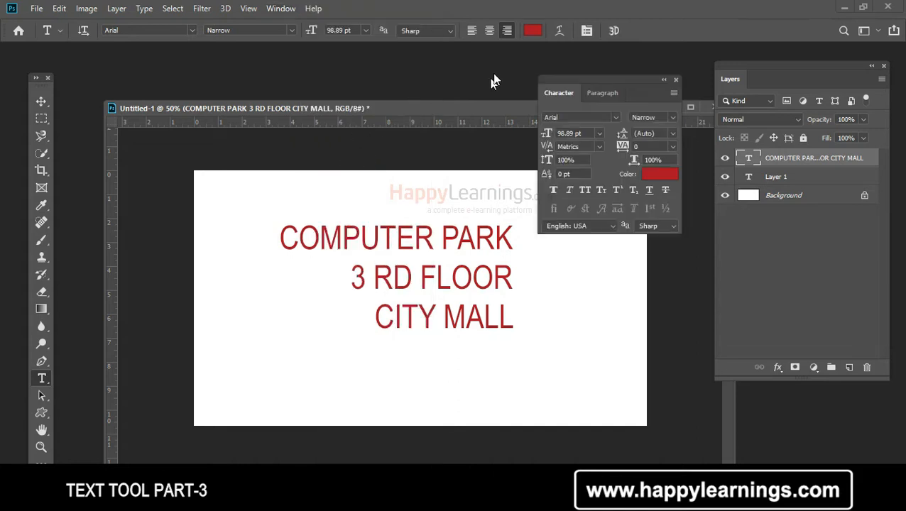
left_click(676, 84)
left_click(584, 32)
left_click_drag(605, 82, 679, 93)
left_click_drag(710, 131, 675, 66)
left_click(675, 69)
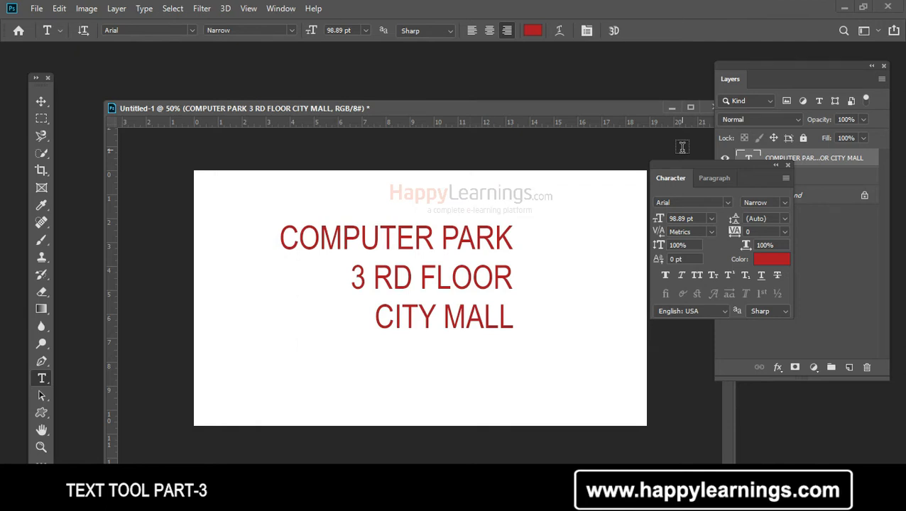
left_click(674, 204)
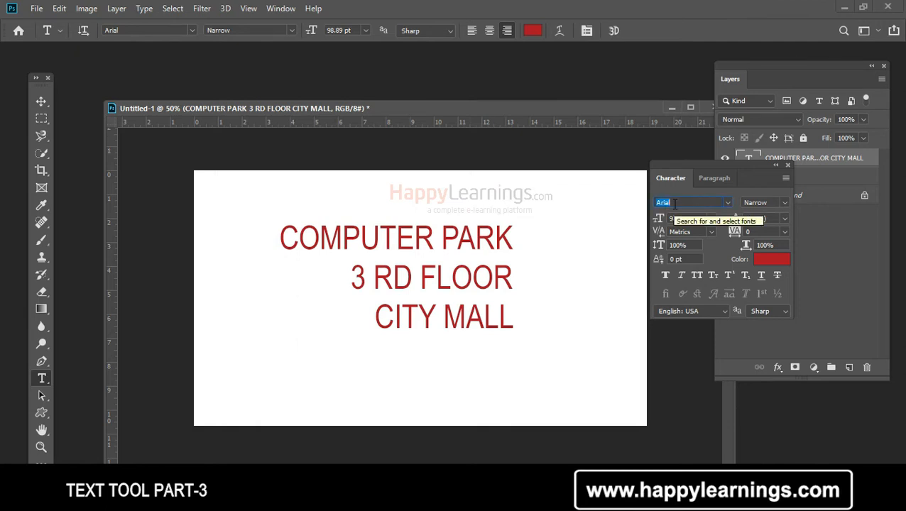
left_click(765, 204)
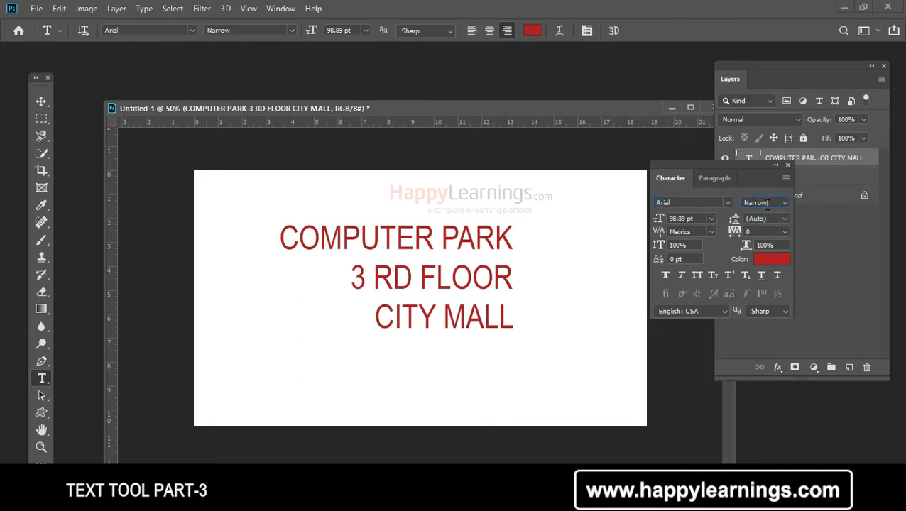
left_click(682, 221)
Select all three lines of the address text and pull the floating Character panel apart from the Paragraph and Layers panels
left_click_drag(728, 165, 795, 93)
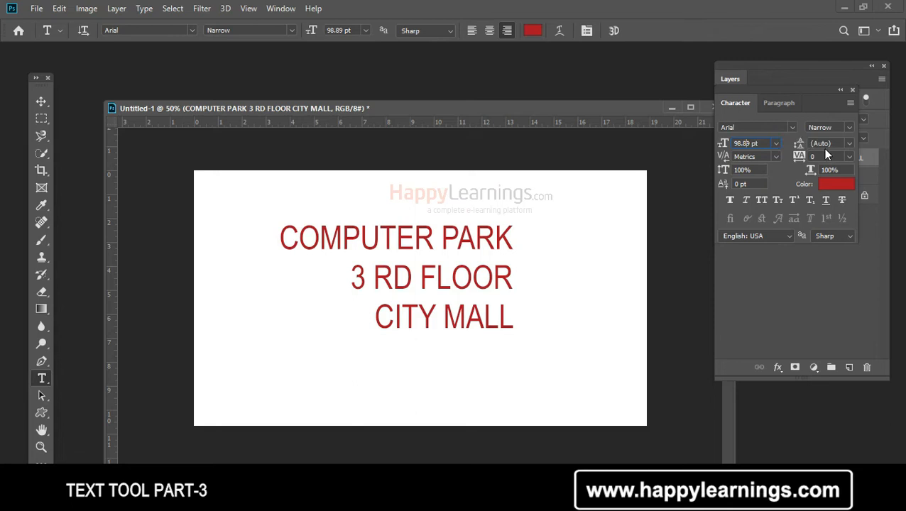
left_click_drag(811, 91, 795, 156)
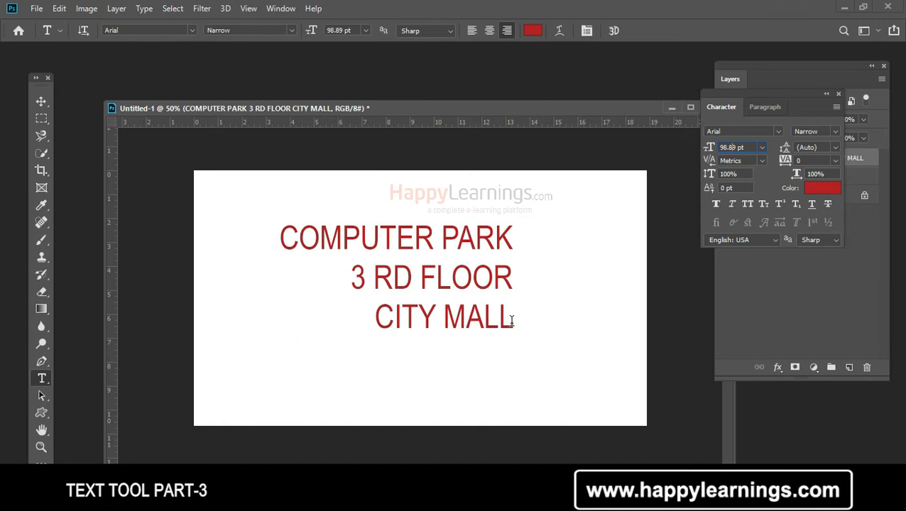
left_click_drag(512, 321, 257, 229)
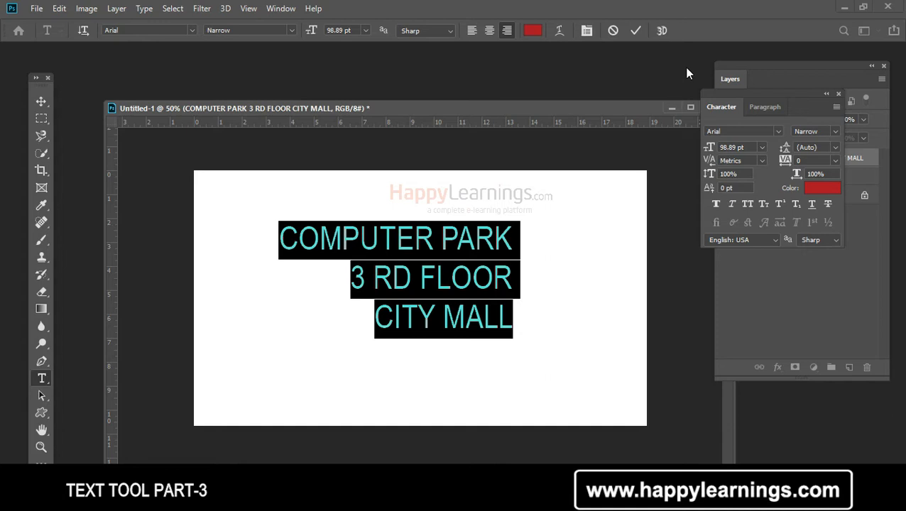
left_click_drag(732, 79, 836, 84)
left_click_drag(734, 107, 704, 165)
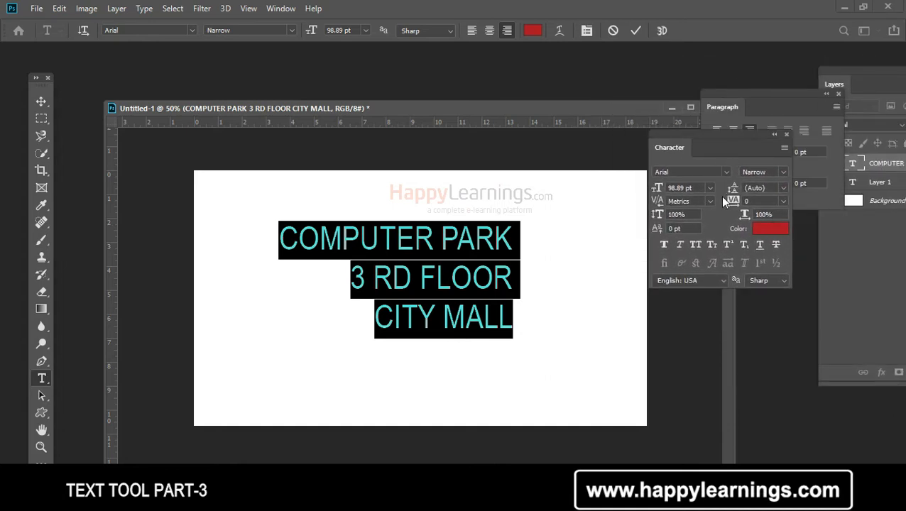
Try line spacings of 6 pt and 12 pt on the selected address text
left_click(784, 189)
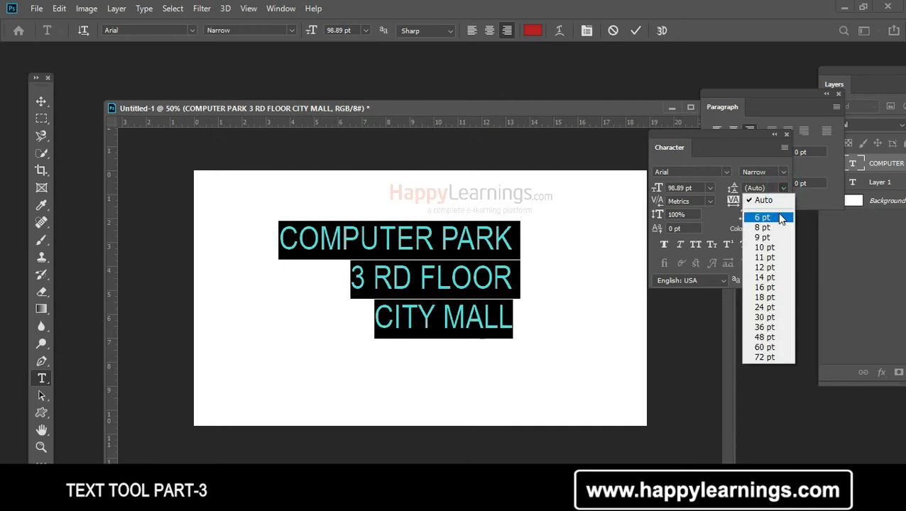
left_click(780, 218)
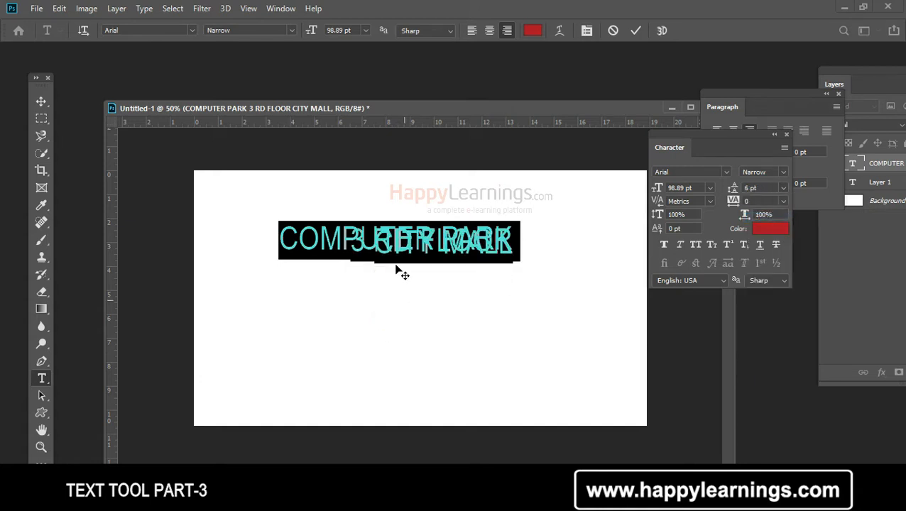
left_click(735, 192)
type("12")
key("Return")
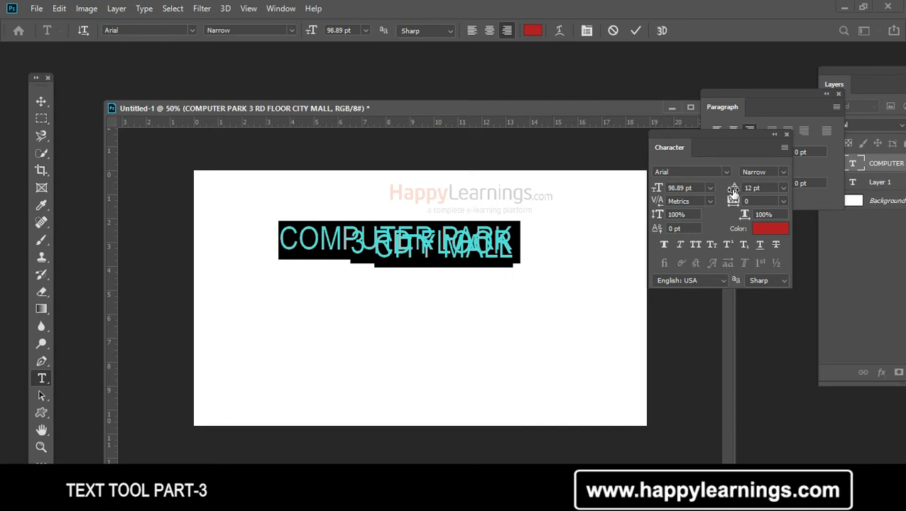
Widen the leading of the selected text to 123 pt and reduce it to 102 pt
left_click_drag(733, 191, 809, 189)
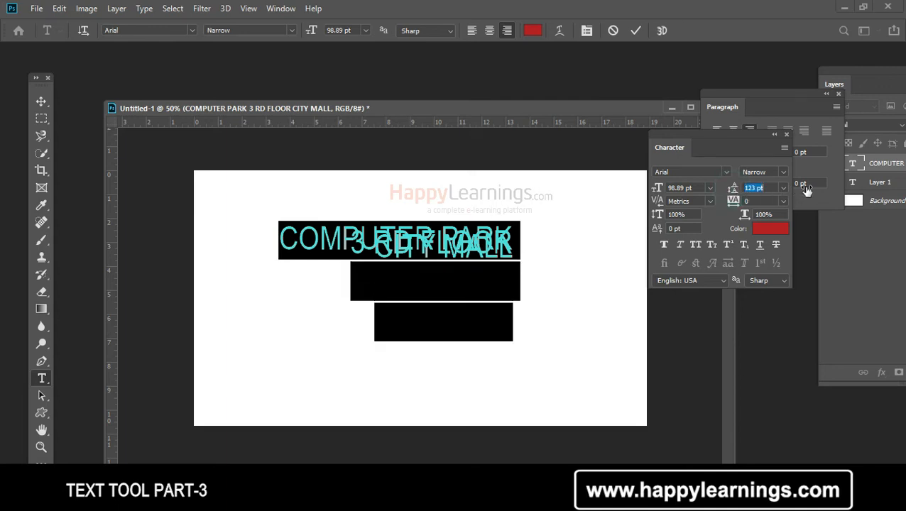
mouse_move(733, 189)
left_mouse_down()
mouse_move(716, 192)
mouse_move(723, 195)
left_mouse_up()
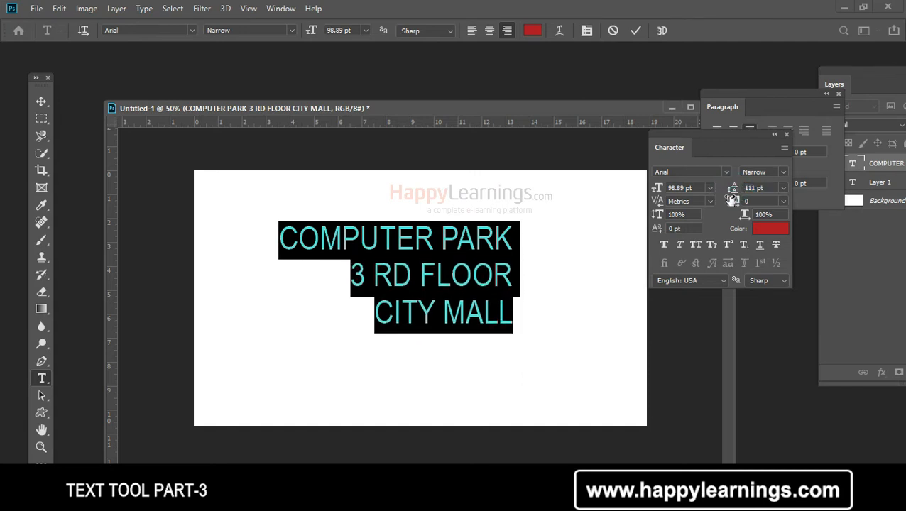
mouse_move(732, 192)
left_mouse_down()
mouse_move(723, 191)
mouse_move(765, 192)
mouse_move(719, 196)
mouse_move(749, 191)
mouse_move(734, 192)
left_mouse_up()
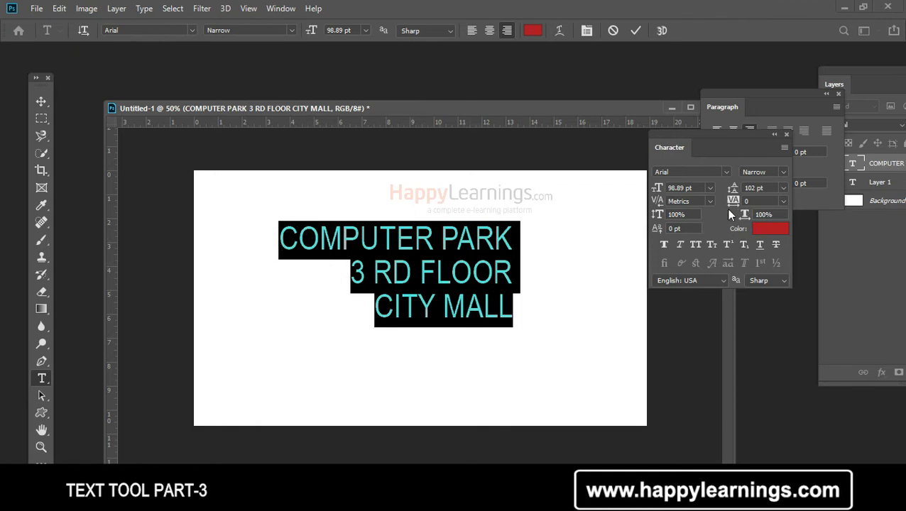
Try a tracking of 100 on the selected text, reset it to 0, and return the leading to Auto
mouse_move(732, 202)
left_mouse_down()
mouse_move(750, 204)
mouse_move(727, 206)
mouse_move(738, 203)
mouse_move(733, 213)
mouse_move(733, 203)
left_mouse_up()
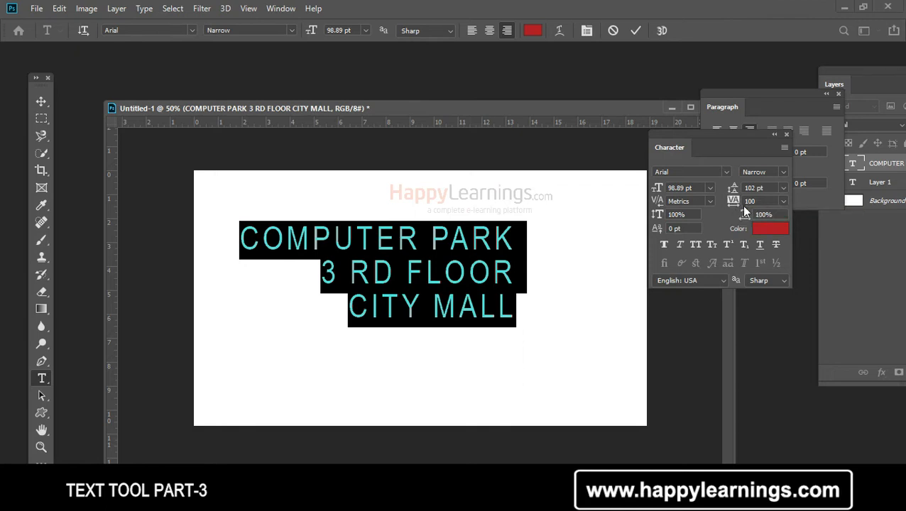
left_click(783, 202)
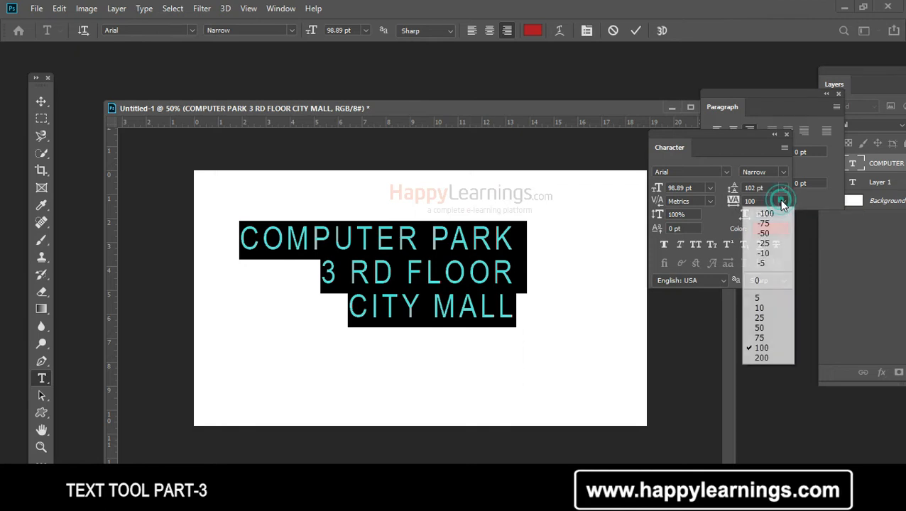
left_click(774, 281)
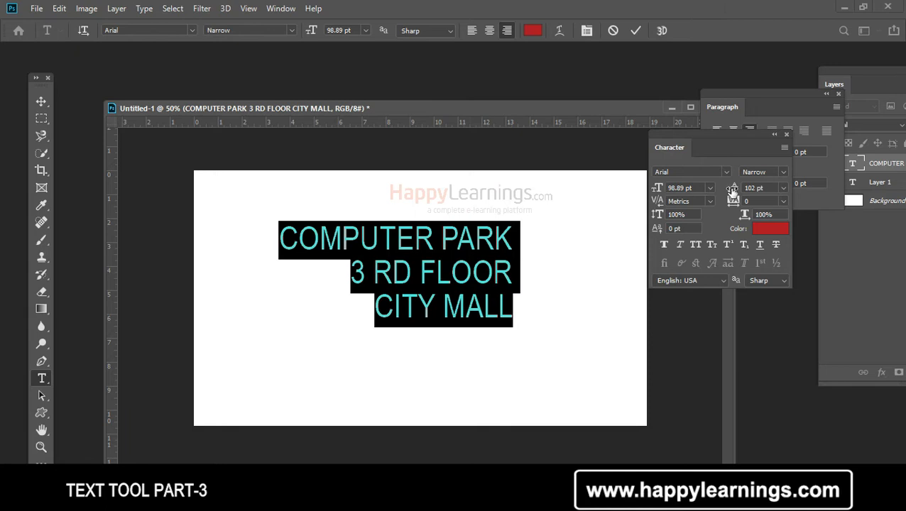
left_click(784, 185)
left_click(777, 199)
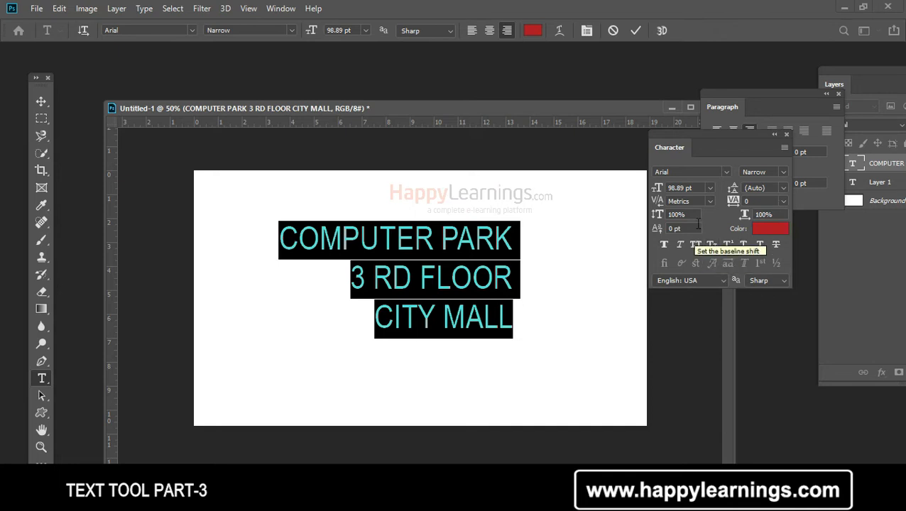
Try stretching the selected text to a horizontal scale of 155% and undo the scaling
left_click(678, 215)
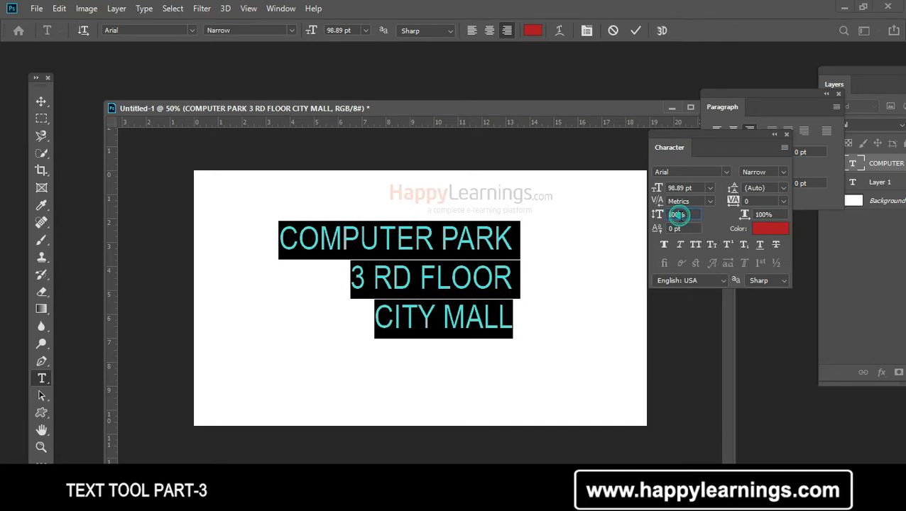
left_click(772, 215)
left_click(689, 214)
left_click_drag(656, 215, 783, 219)
key("ctrl+z")
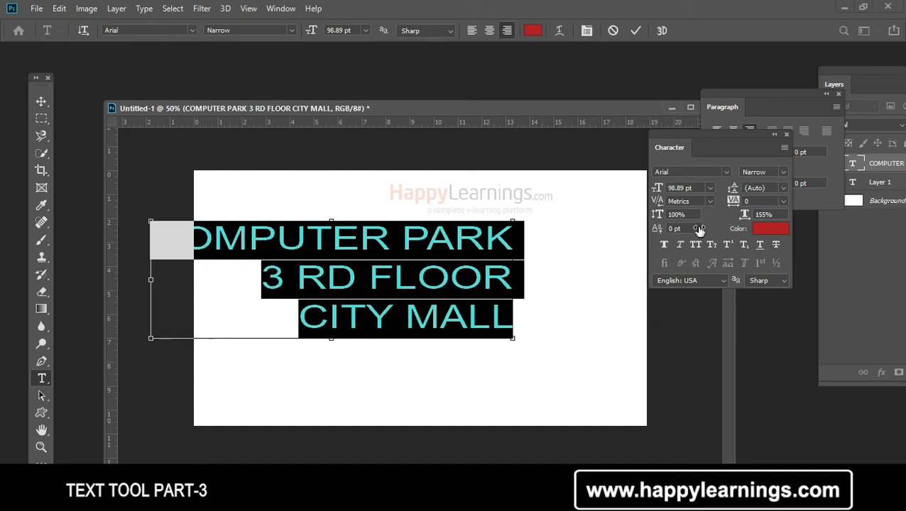
key("ctrl+z")
Try a vertical scale of 135% on the selected text and reset it to 100%
left_click(689, 216)
left_click(765, 215)
left_click(695, 214)
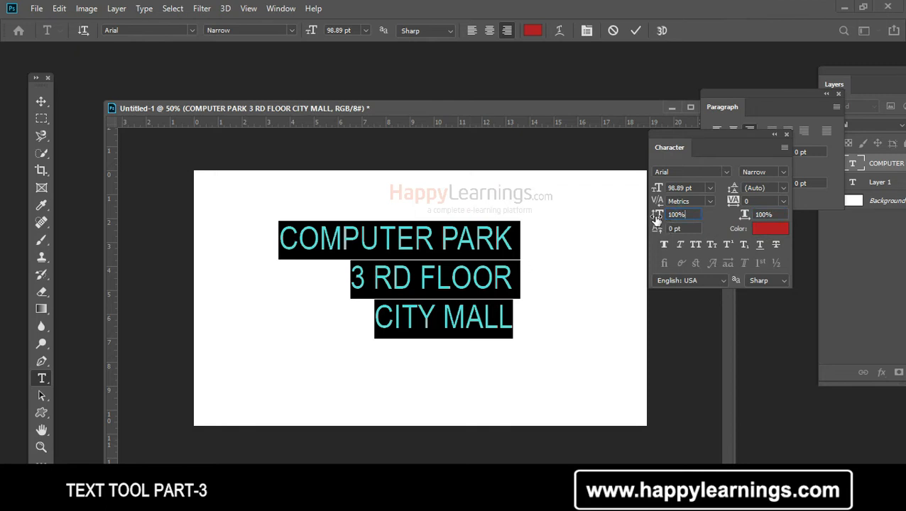
left_click_drag(656, 220, 804, 266)
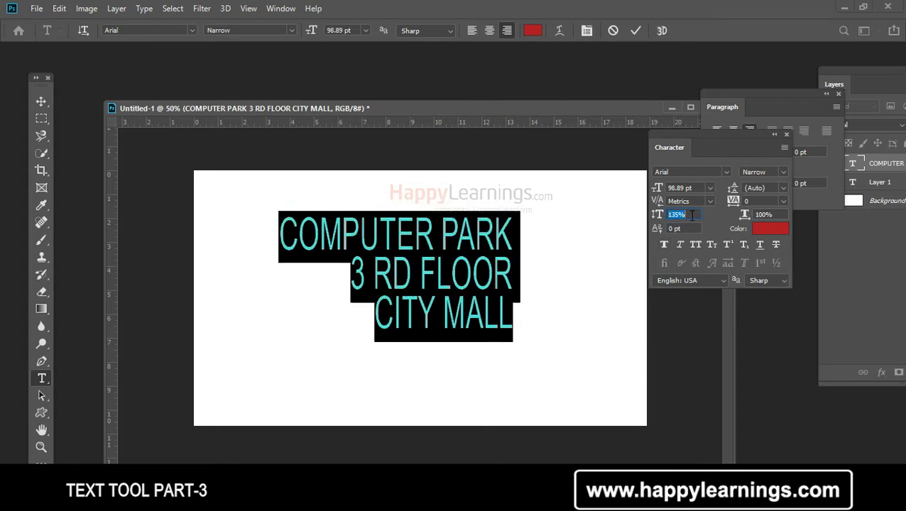
type("100")
key("Return")
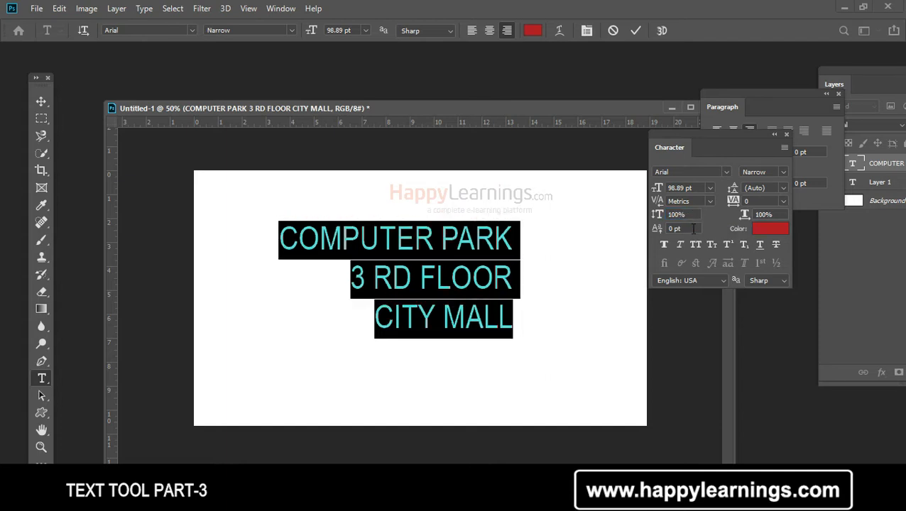
Try a horizontal scale of 107% on the selected text and reset it to 100%
mouse_move(743, 220)
left_mouse_down()
mouse_move(757, 220)
mouse_move(728, 226)
mouse_move(780, 228)
mouse_move(718, 227)
mouse_move(754, 229)
mouse_move(738, 228)
left_mouse_up()
left_click(776, 215)
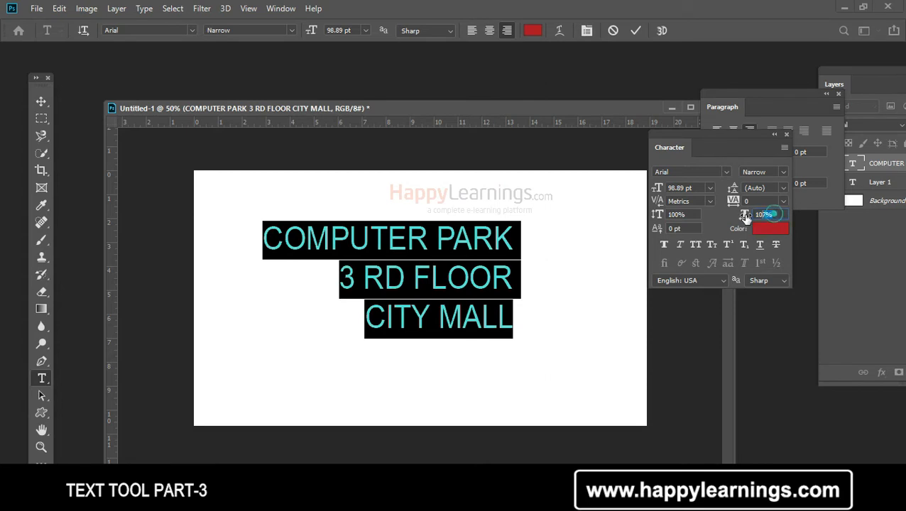
type("100%")
Move the address text block slightly down and to the right on the canvas and select all its text
left_click(678, 228)
left_click(526, 290)
double_click(529, 336)
key("ctrl+a")
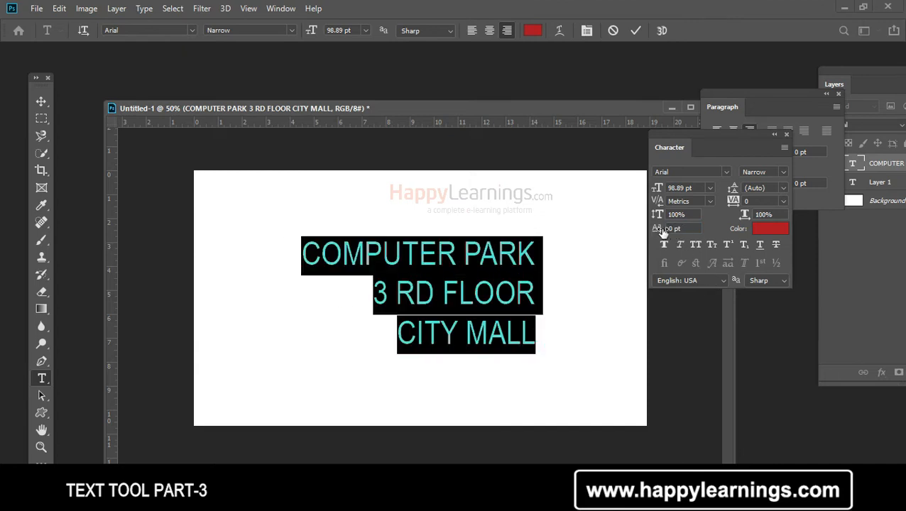
Raise the baseline shift of all three text lines to 77 pt
left_click(537, 340)
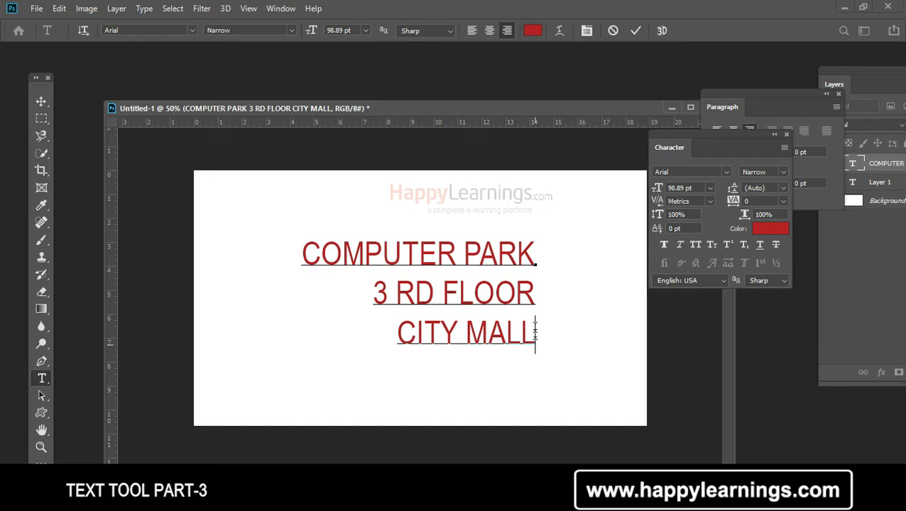
left_click_drag(658, 228, 680, 235)
key("ctrl+a")
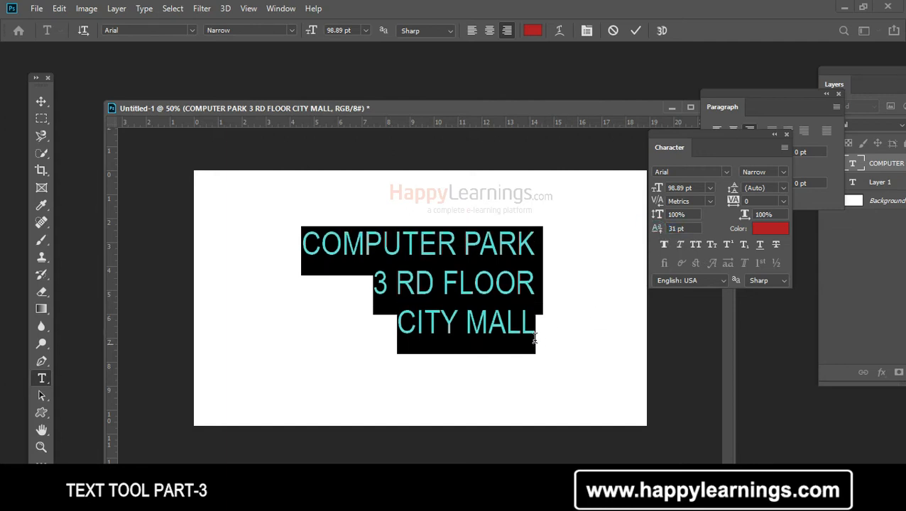
left_click(536, 339)
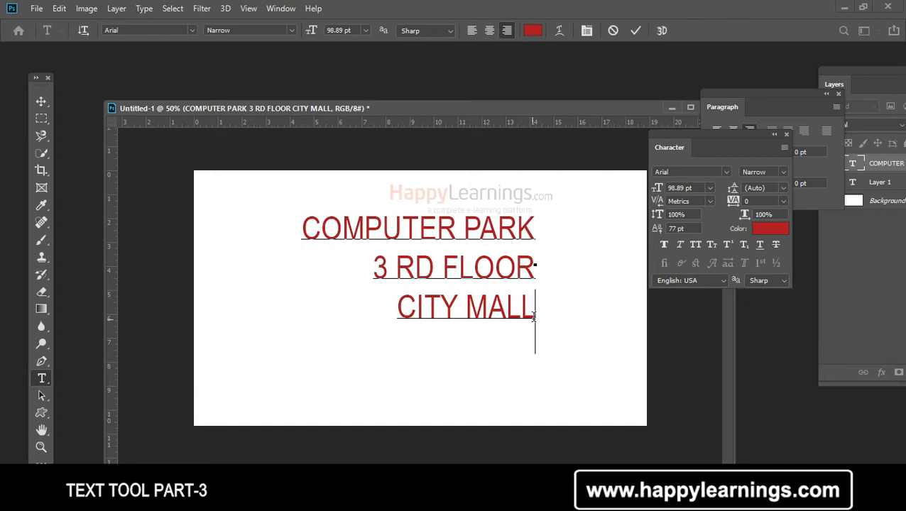
key("ctrl")
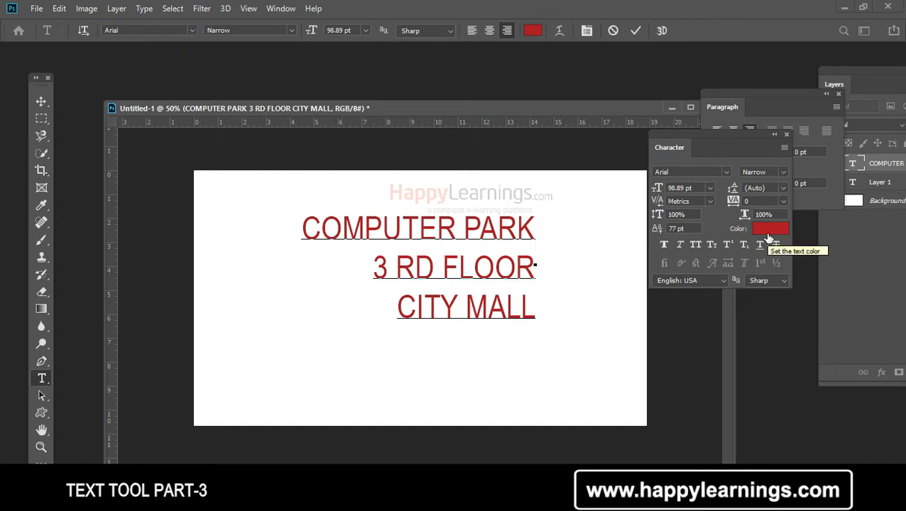
Change the colour of the first two text lines to dark red 4a0303 and move the Character panel slightly up
left_click_drag(537, 310, 290, 228)
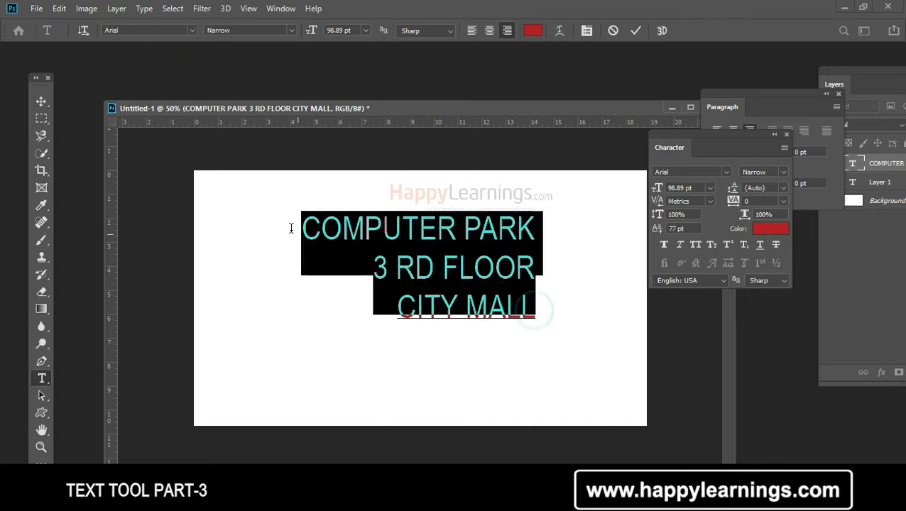
left_click(762, 231)
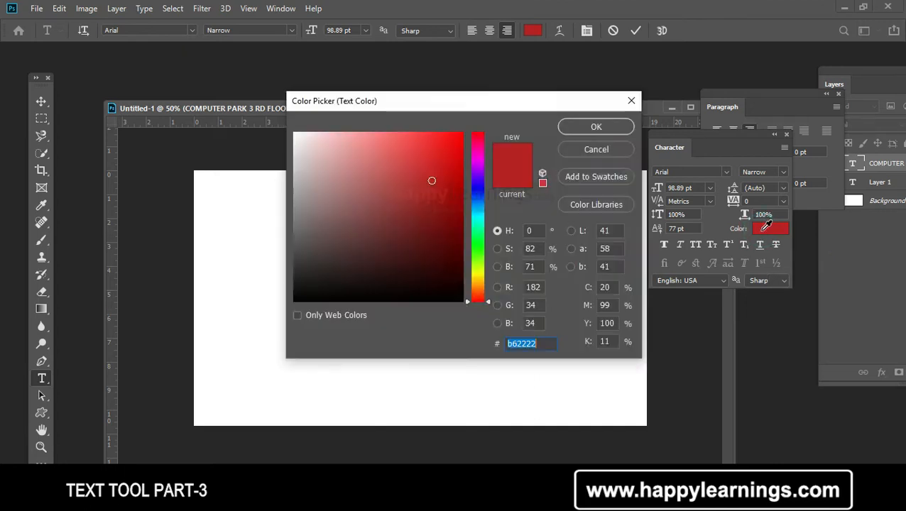
left_click(425, 242)
left_click(455, 253)
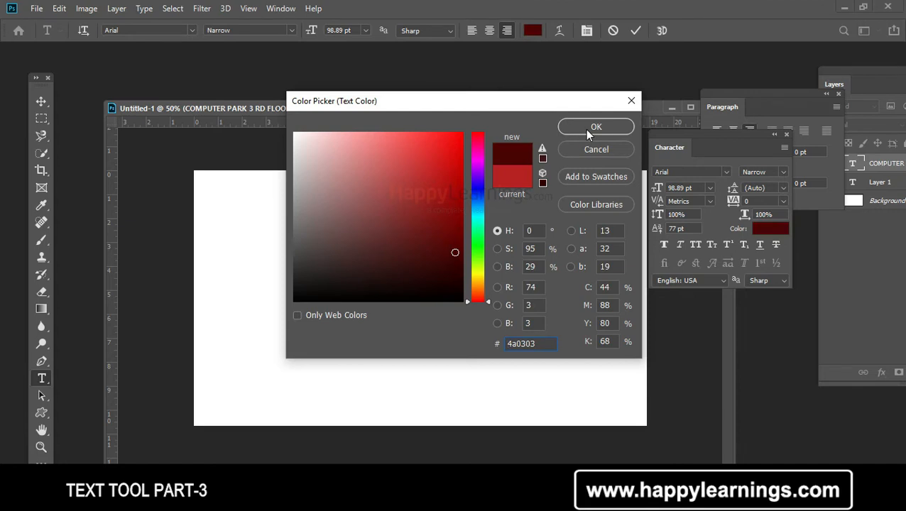
left_click(594, 128)
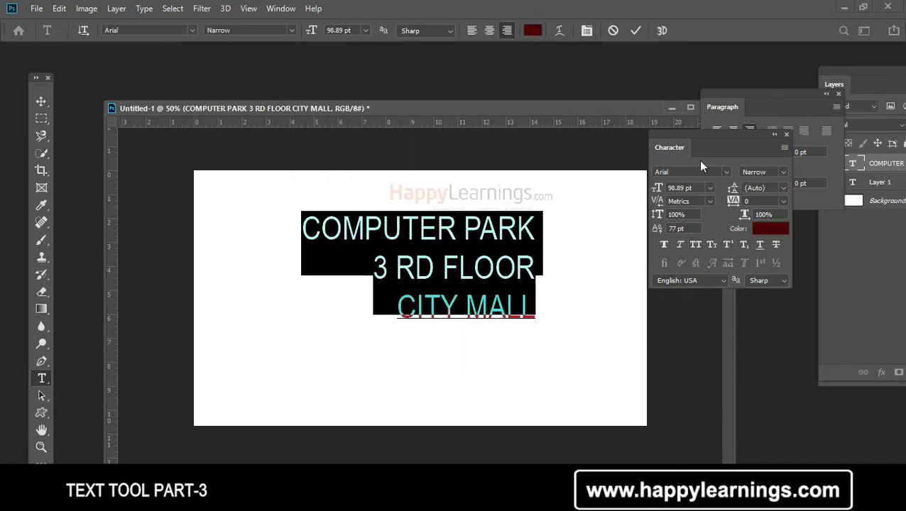
left_click_drag(685, 147, 681, 118)
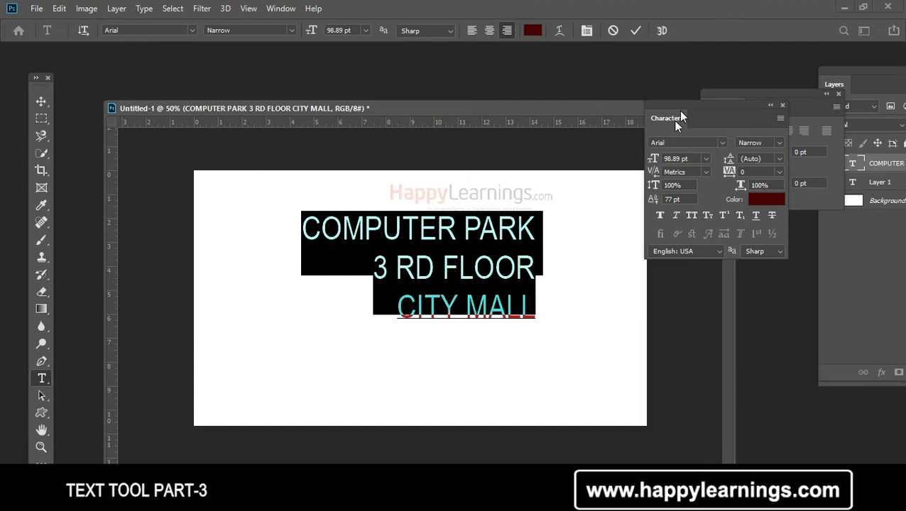
Try Faux Bold on the first two selected text lines and undo the change
left_click(659, 217)
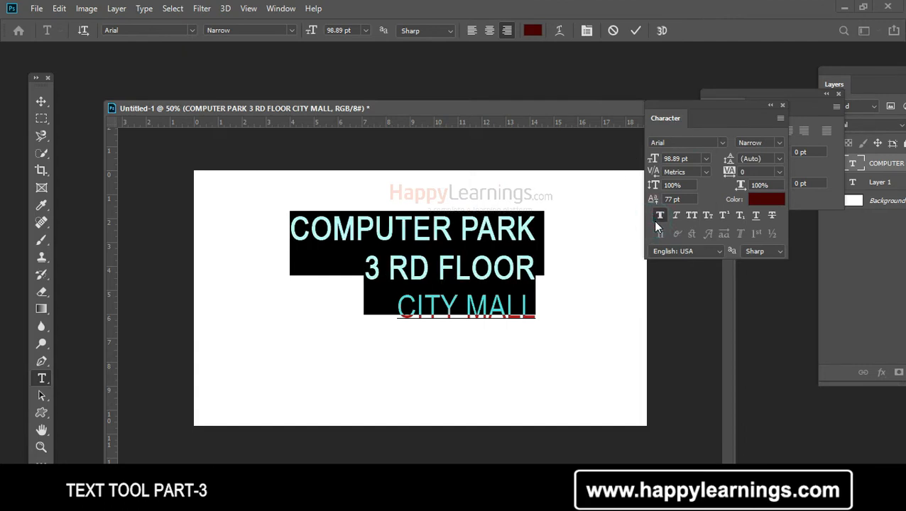
left_click(538, 319)
key("ctrl+z")
left_click(526, 286)
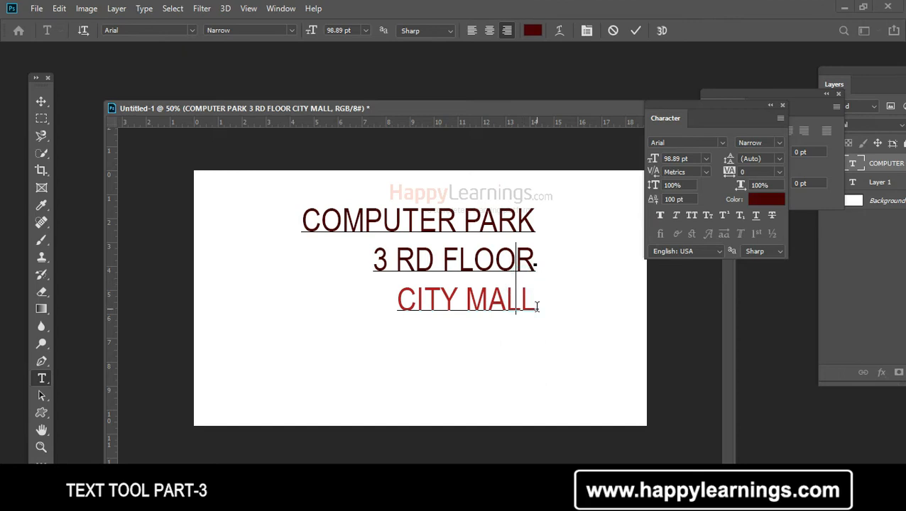
Select all three text lines, change their colour to bright red ff0000 and reselect part of the text
left_click_drag(537, 309, 275, 218)
left_click(765, 199)
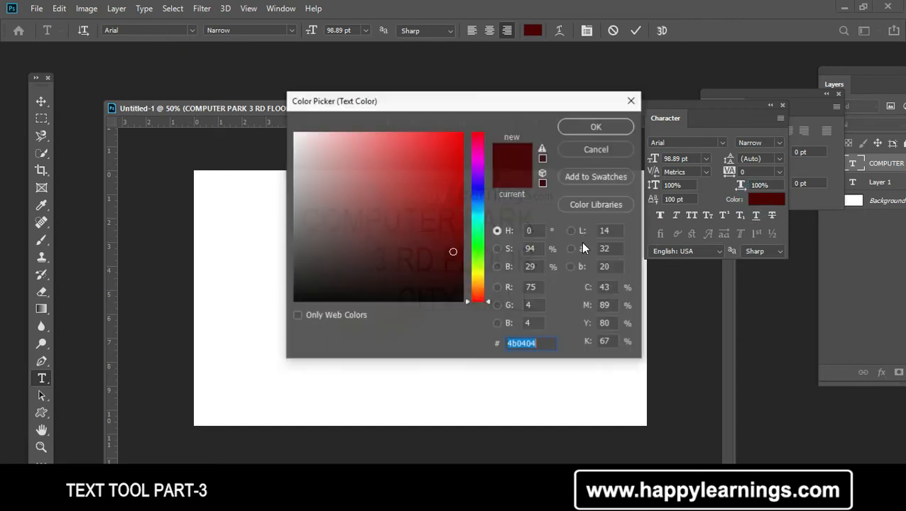
left_click_drag(387, 208, 616, 133)
left_click(616, 126)
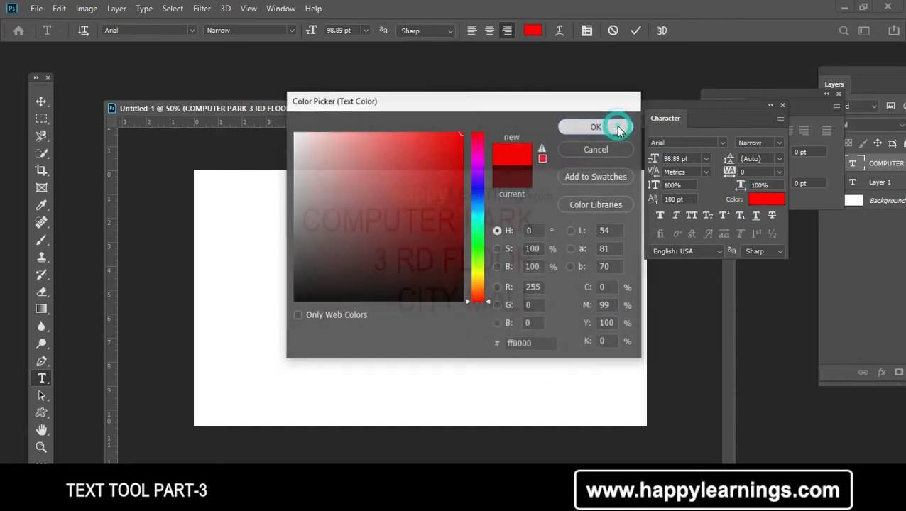
left_click(528, 301)
left_click_drag(536, 306, 370, 263)
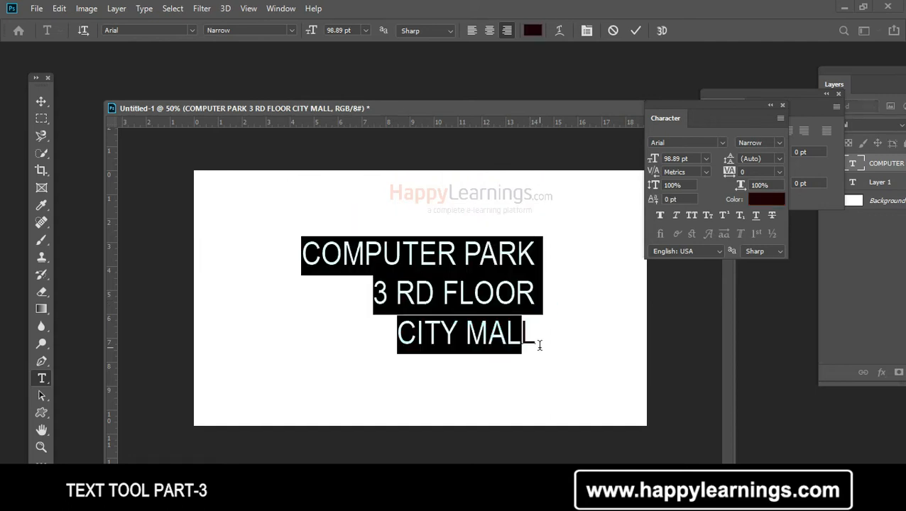
Apply Faux Bold to all three text lines, switching it off and on again to compare
left_click_drag(540, 347, 237, 249)
left_click(661, 216)
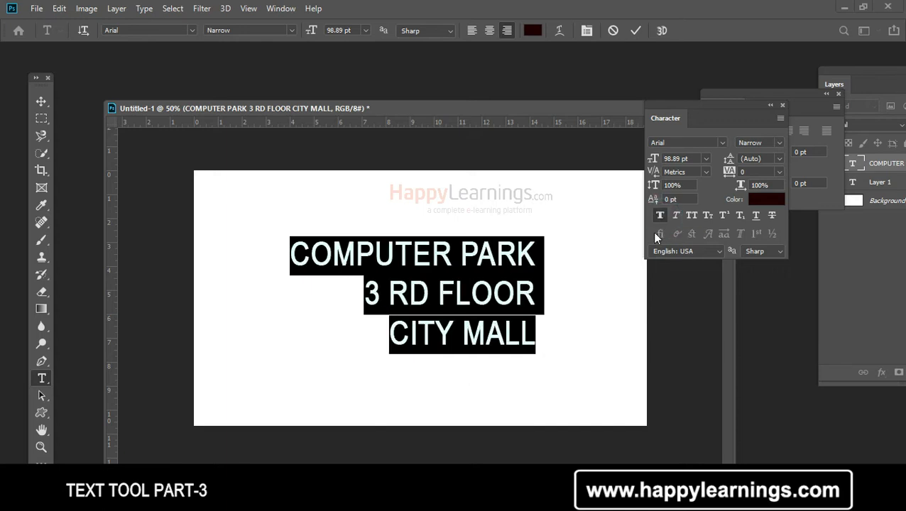
left_click(496, 259)
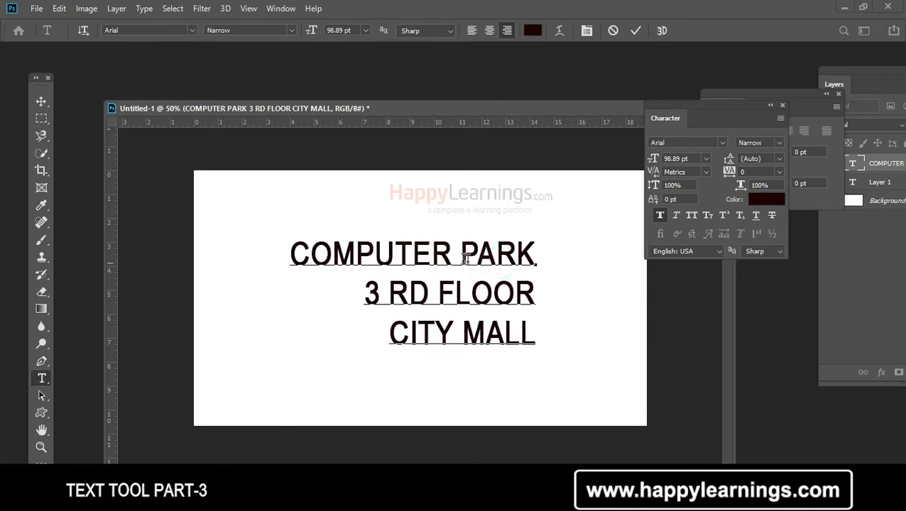
key("ctrl+a")
left_click(660, 220)
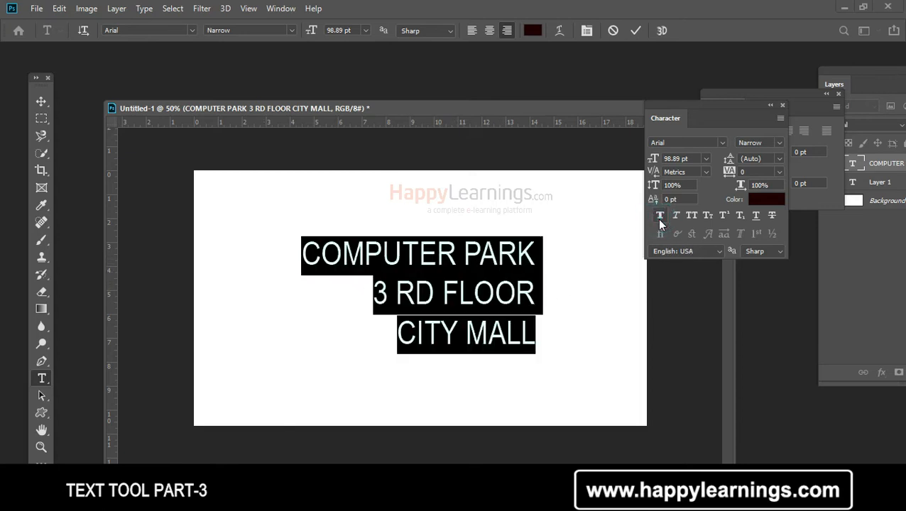
left_click(660, 219)
left_click(660, 218)
left_click(660, 219)
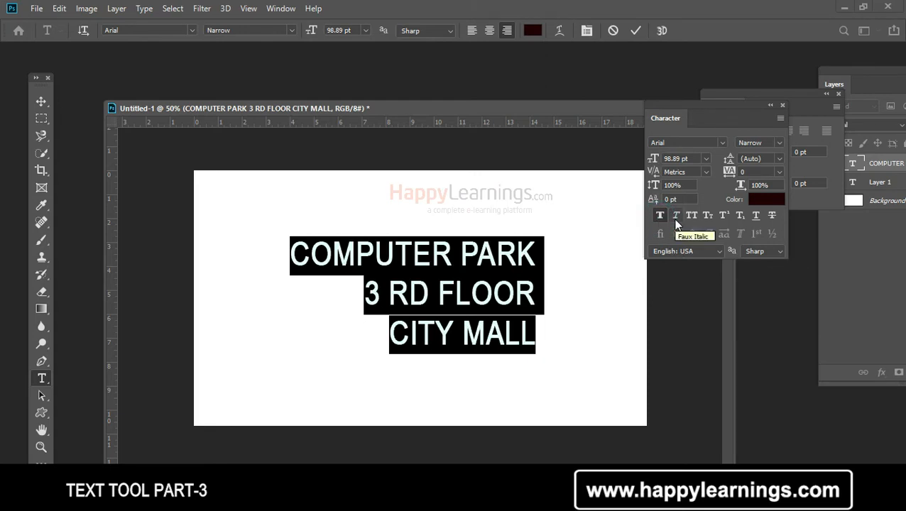
Apply Faux Italic to the three address lines and move the text block toward the canvas's upper-left corner
left_click(675, 221)
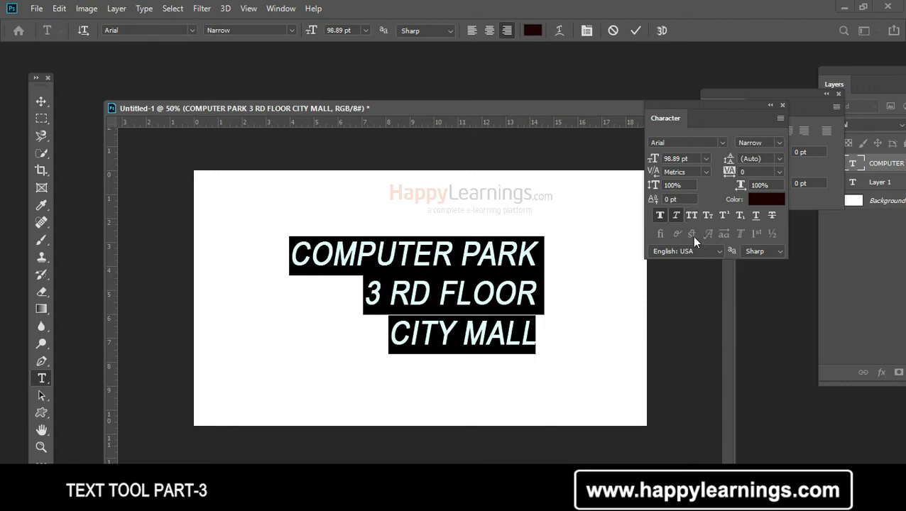
left_click(693, 216)
left_click(692, 216)
left_click(534, 335)
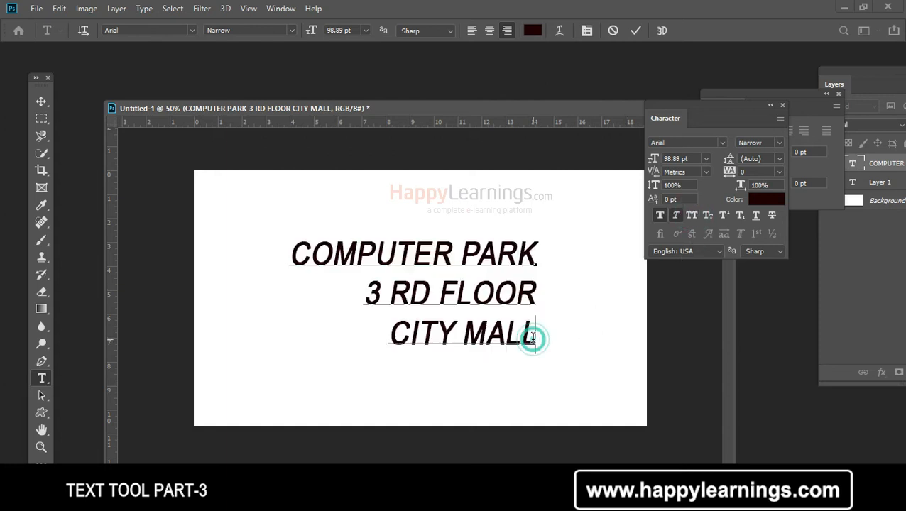
left_click_drag(567, 399, 490, 334)
Add a new text line "ghjgjgjgj" below the address and apply All Caps to it
left_click(353, 362)
type("ghjgjgjgj")
left_click_drag(359, 356, 165, 362)
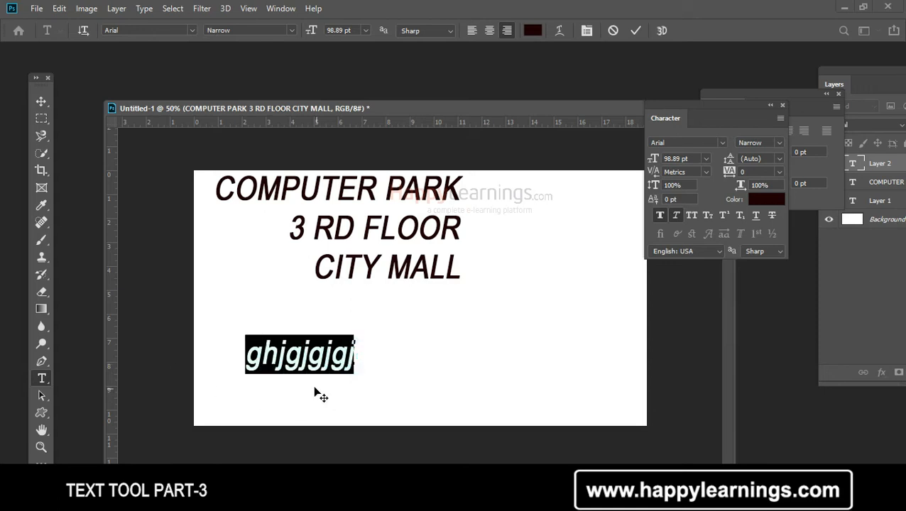
left_click(696, 220)
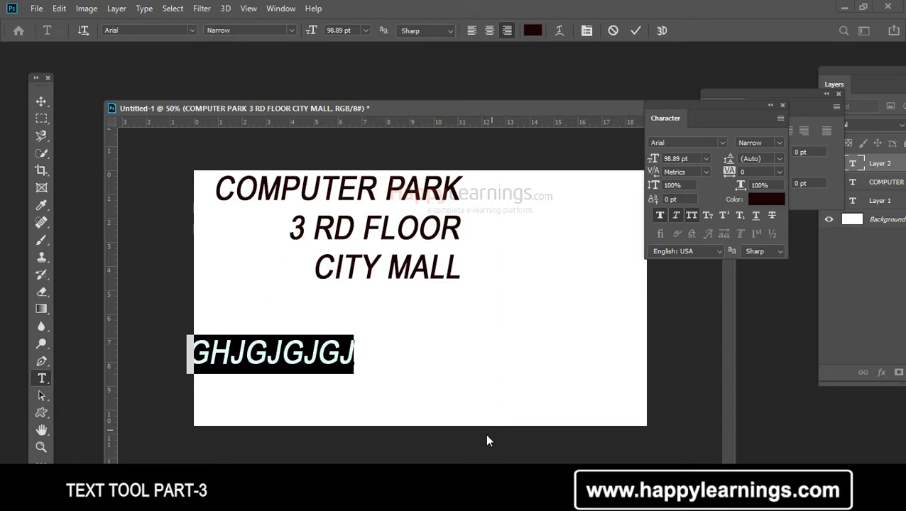
Move the GHJGJGJGJ text to the right below the address, select all its letters and delete them
left_click_drag(420, 412, 541, 390)
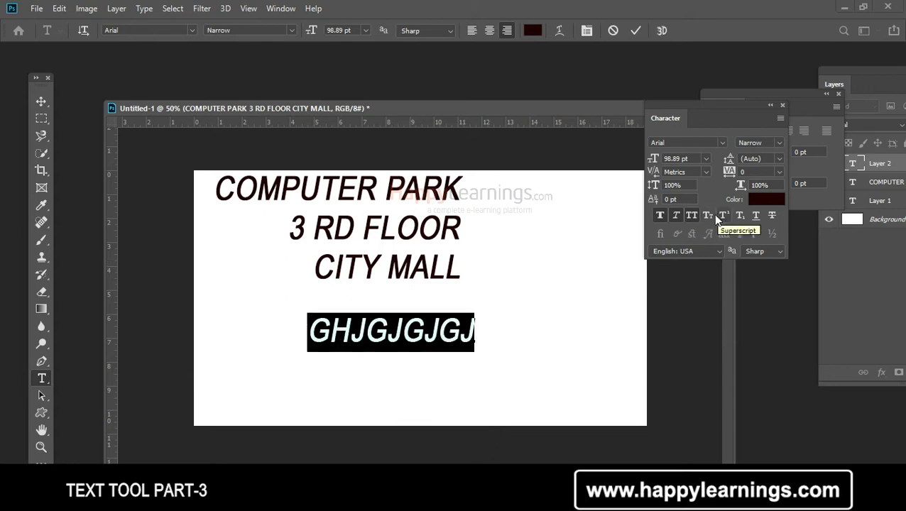
left_click_drag(510, 388, 526, 410)
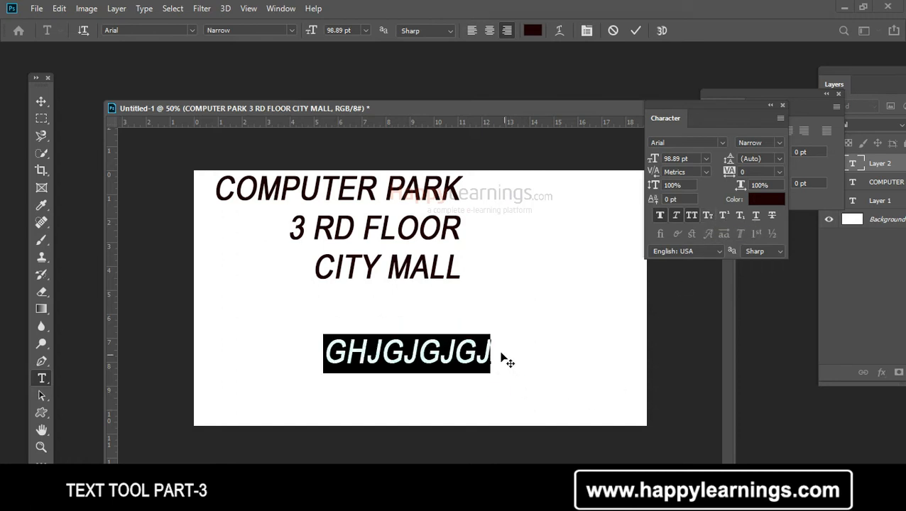
left_click(490, 353)
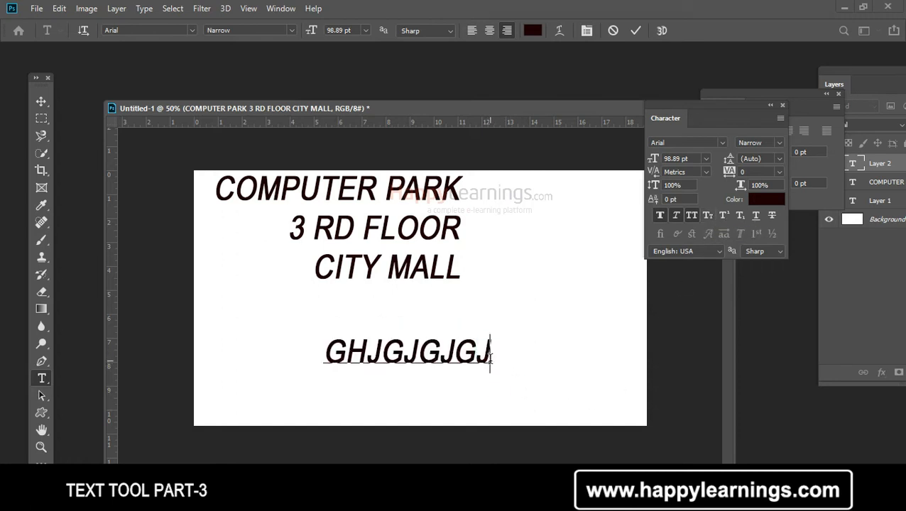
left_click_drag(490, 353, 289, 359)
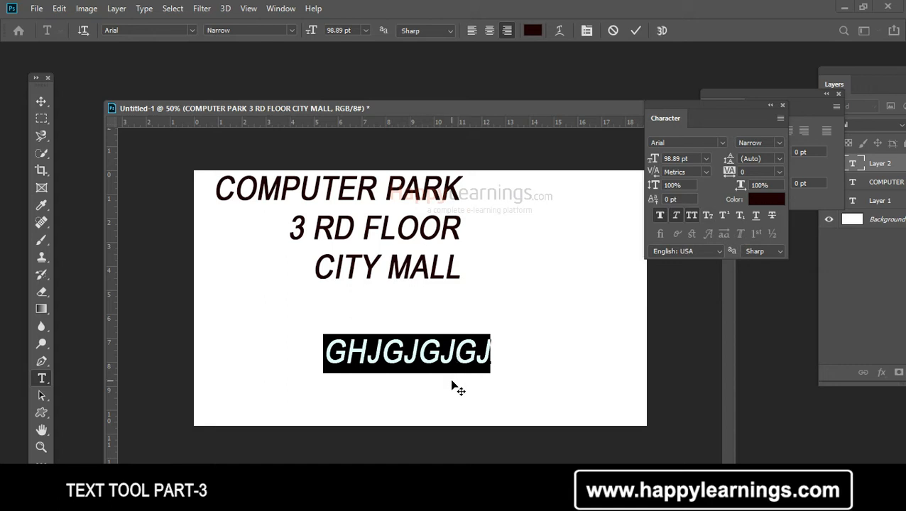
key("BackSpace")
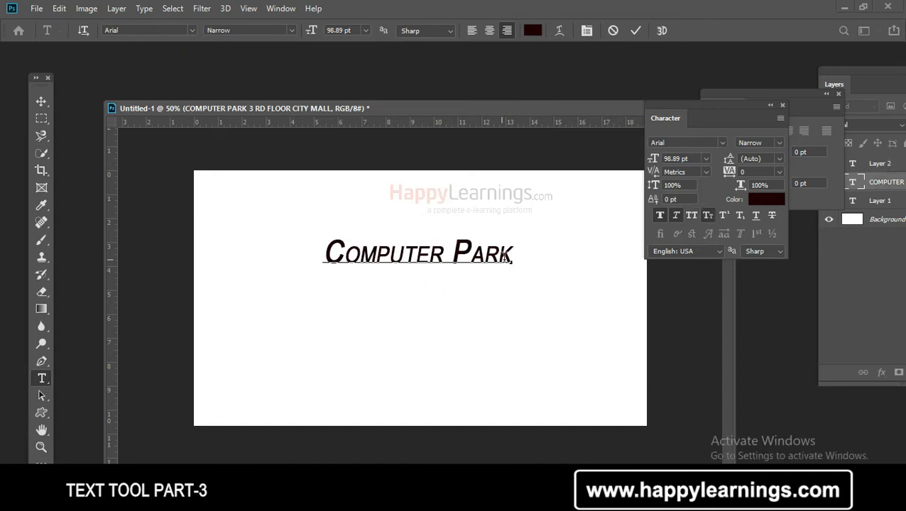
Try All Caps on the Computer Park text, shift it slightly down and right, and set it back to Small Caps
left_click_drag(512, 253, 307, 254)
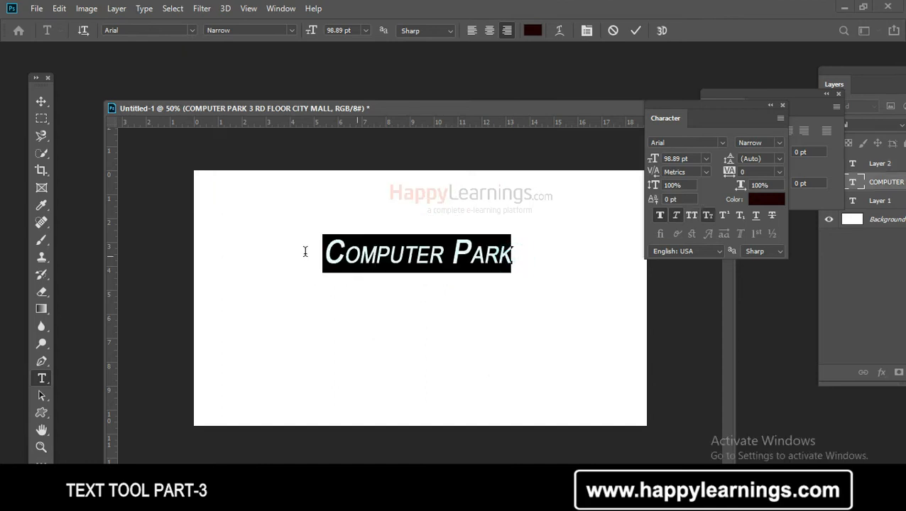
left_click(693, 211)
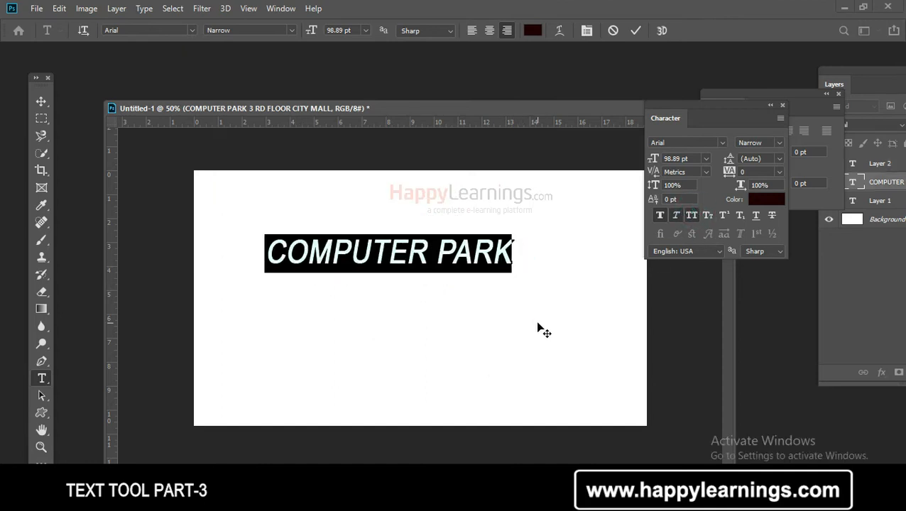
left_click_drag(538, 323, 562, 332)
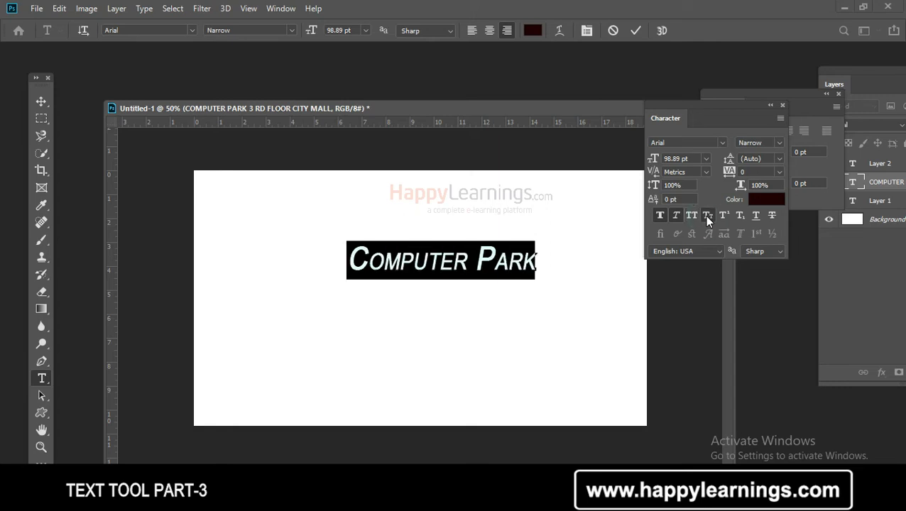
Highlight the small-cap letters of "Computer", and turn Small Caps off for the whole Computer Park text
left_click(370, 263)
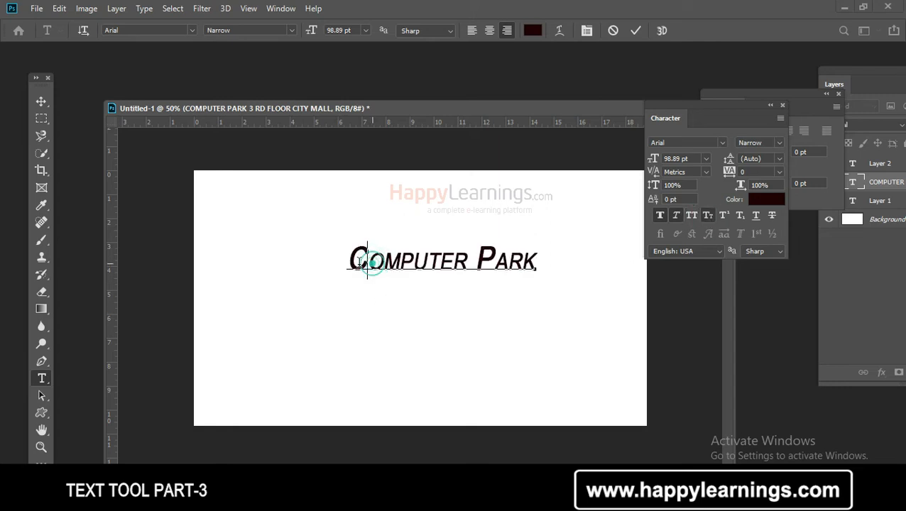
left_click_drag(359, 262, 357, 261)
left_click_drag(368, 263, 466, 263)
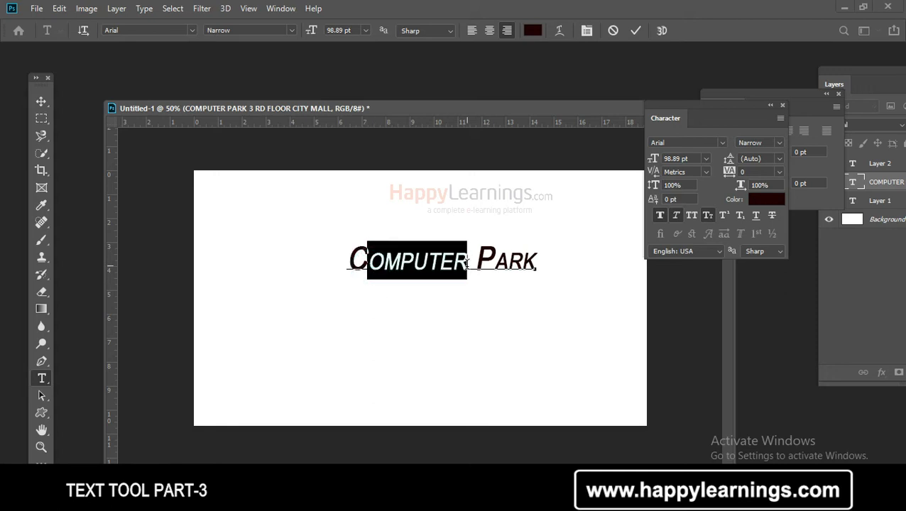
left_click(543, 264)
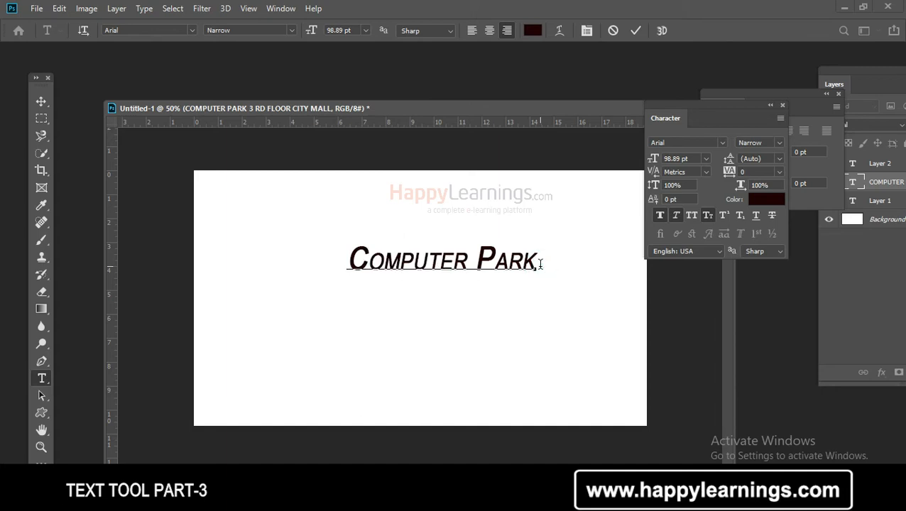
key("ctrl+a")
left_click(708, 216)
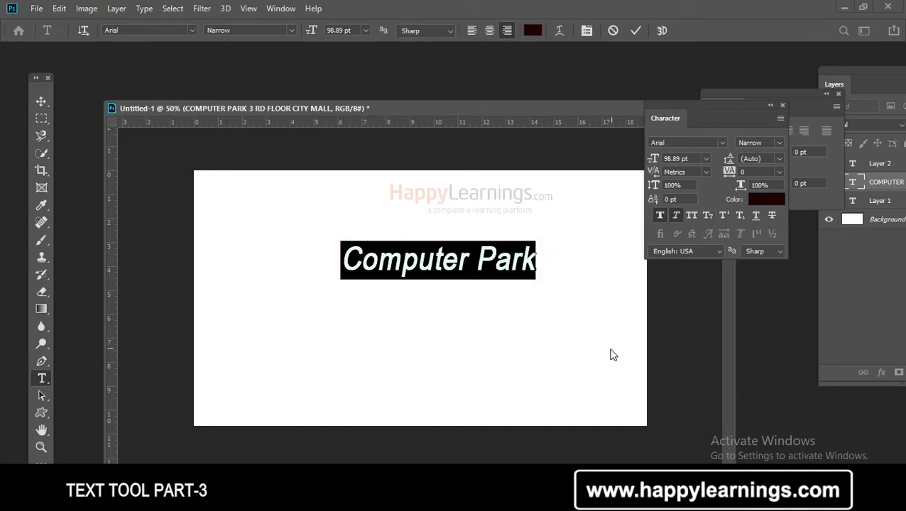
Commit the Computer Park text, shift it slightly up and left with the Move tool, and delete its layer
left_click(568, 374)
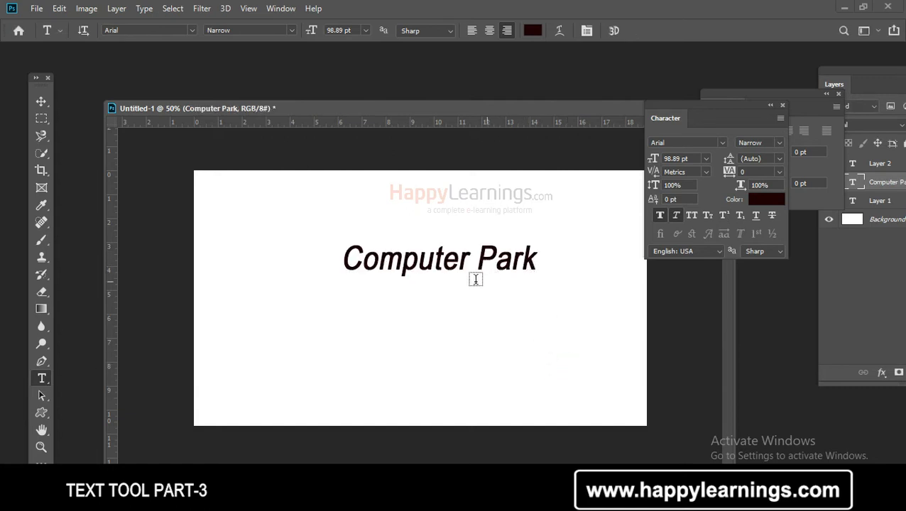
key("v")
right_click(469, 257)
left_click(474, 264)
left_click_drag(470, 259, 426, 254)
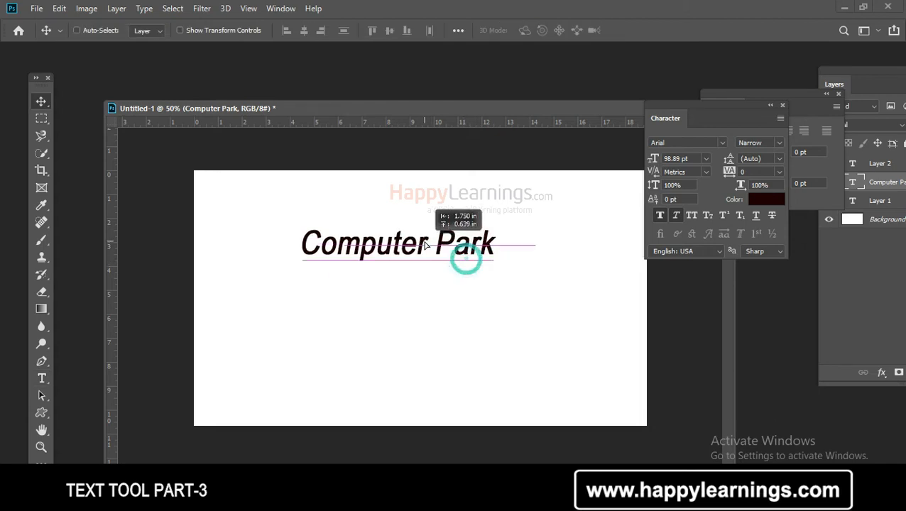
key("Delete")
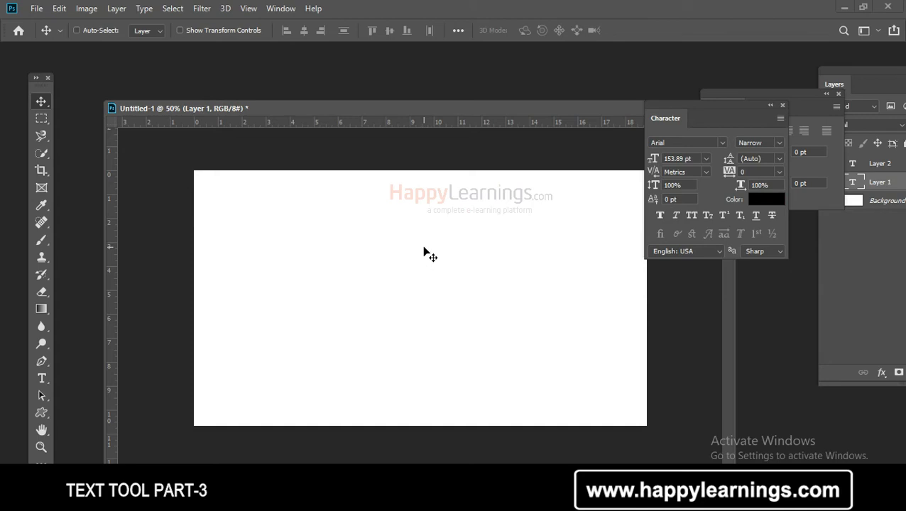
Add a new text "1st" near the canvas centre, make the letters "st" superscript and commit the text
key("t")
left_click(388, 288)
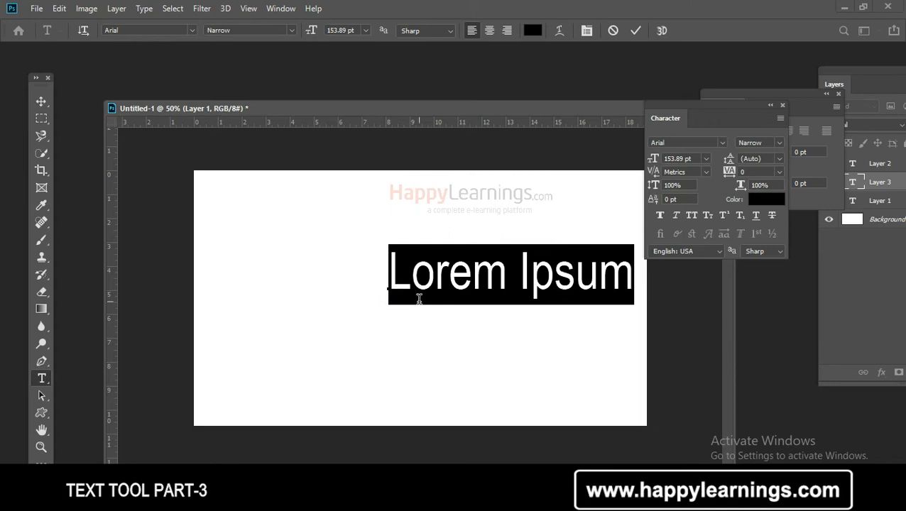
type("1st")
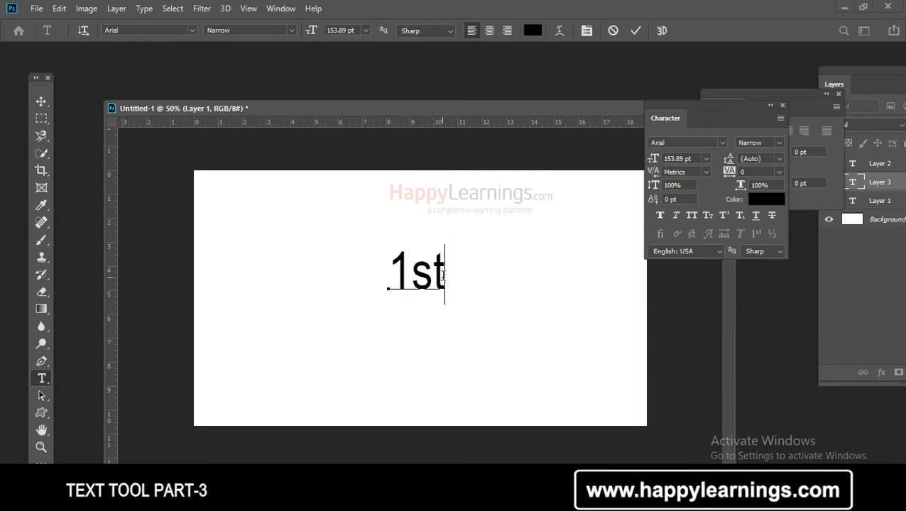
left_click_drag(443, 276, 414, 276)
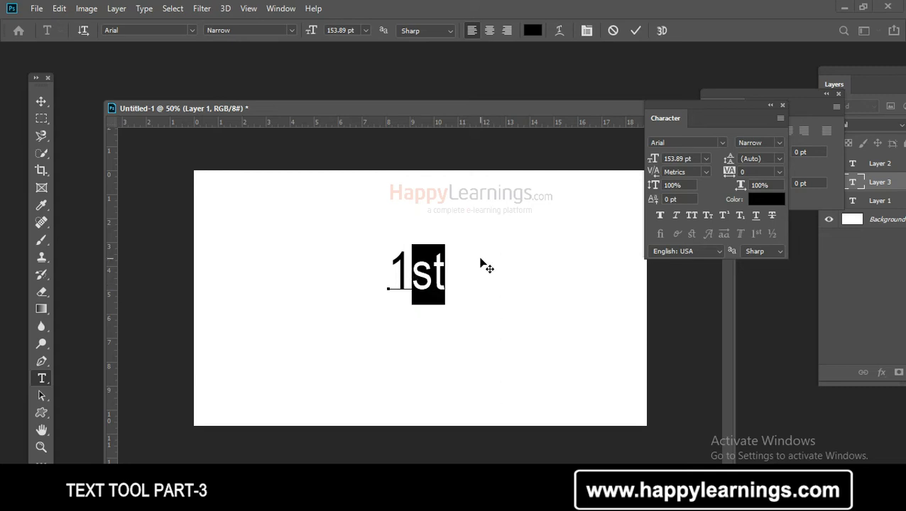
left_click(728, 222)
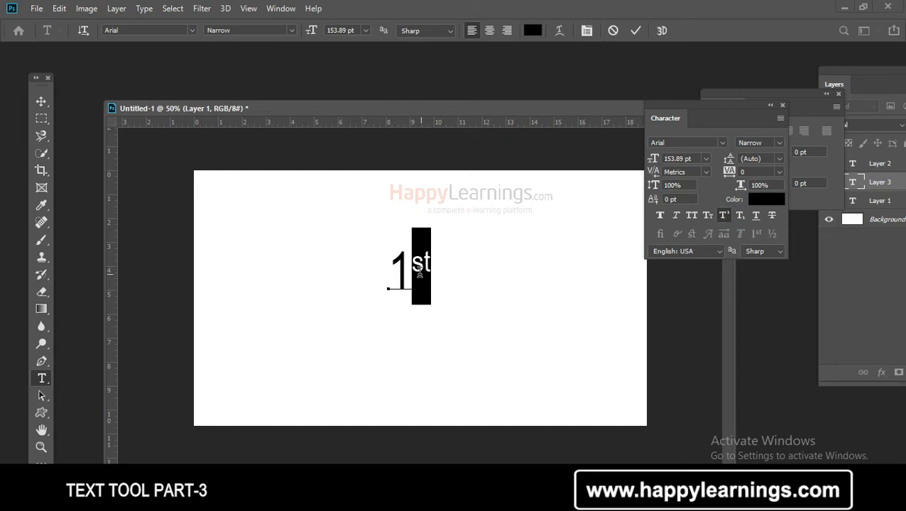
left_click(415, 268)
left_click_drag(415, 268, 433, 266)
left_click(487, 373)
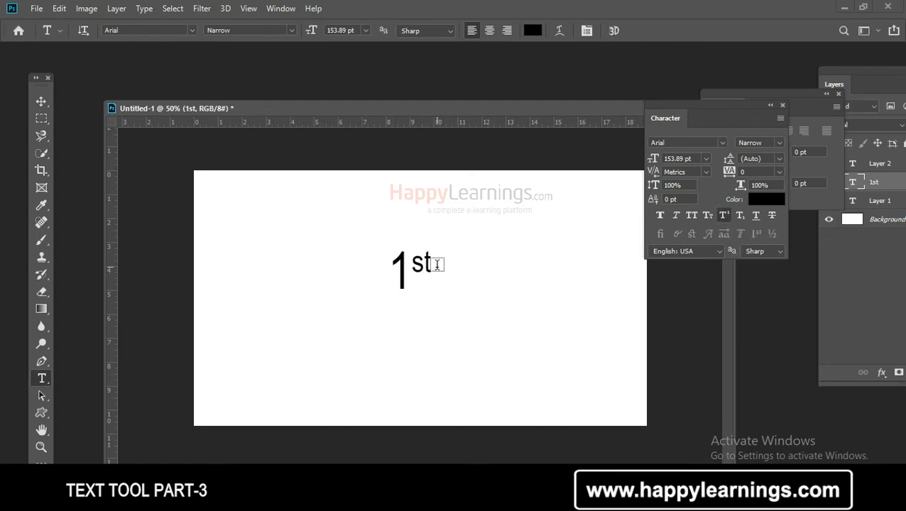
Delete the existing 1st text layer, add "1st" again near the canvas centre and make its letters "st" superscript
key("Delete")
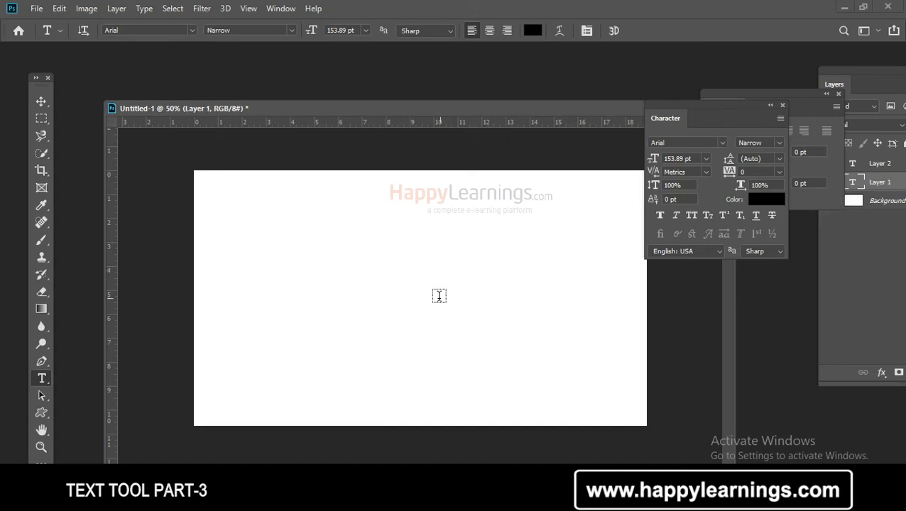
left_click(394, 285)
type("1st")
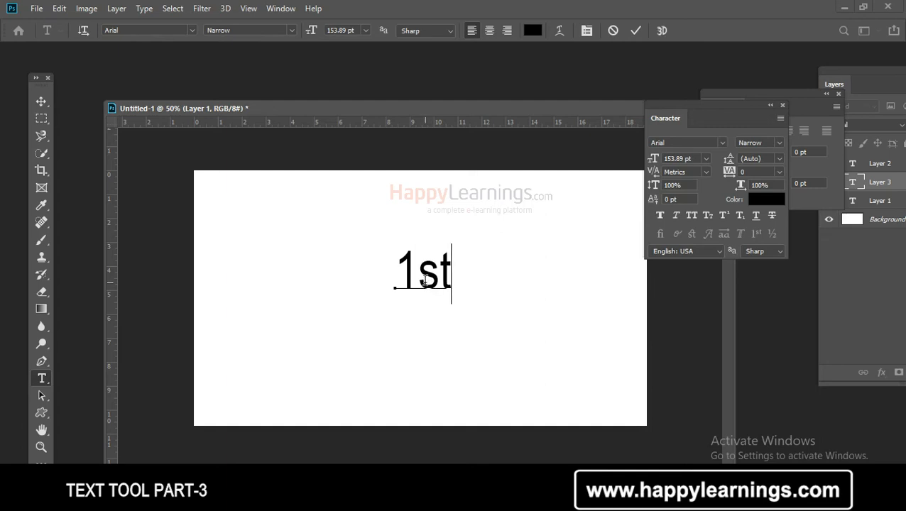
left_click_drag(418, 280, 458, 280)
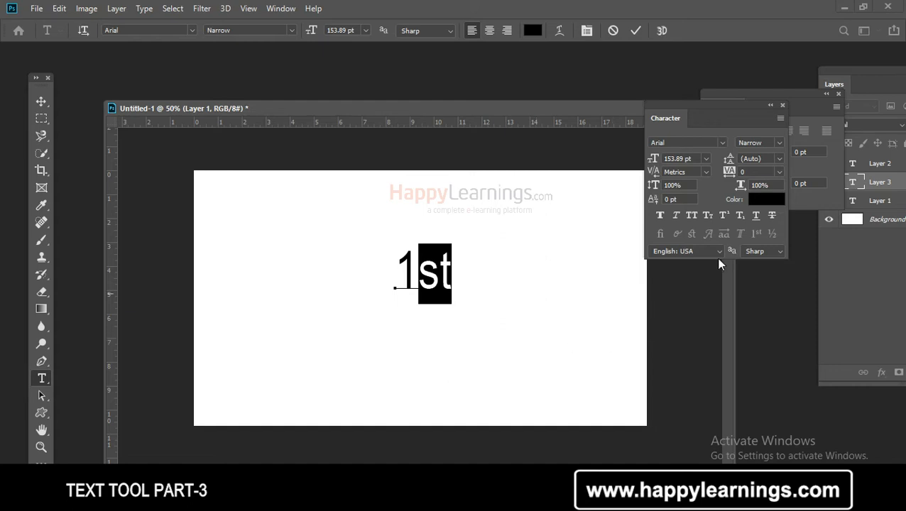
left_click(724, 216)
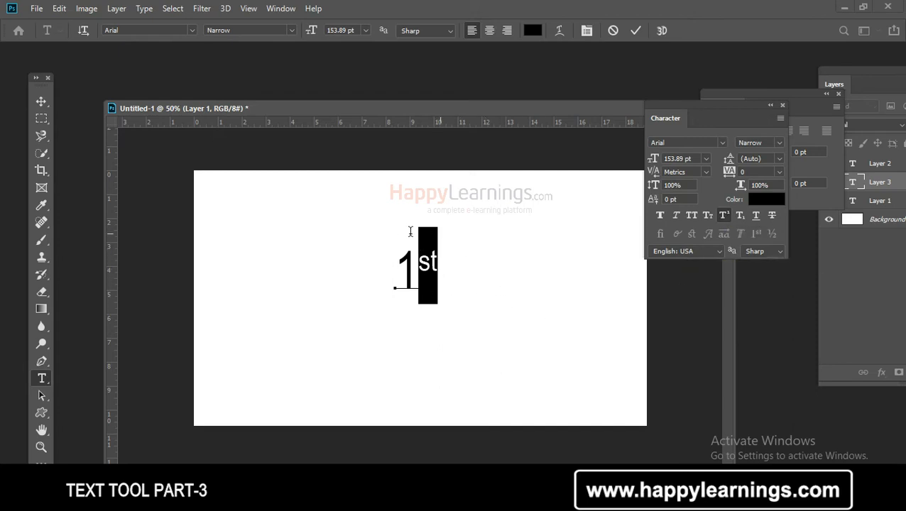
Commit the 1st text and move it up and slightly left with the Move tool
left_click(417, 264)
double_click(387, 270)
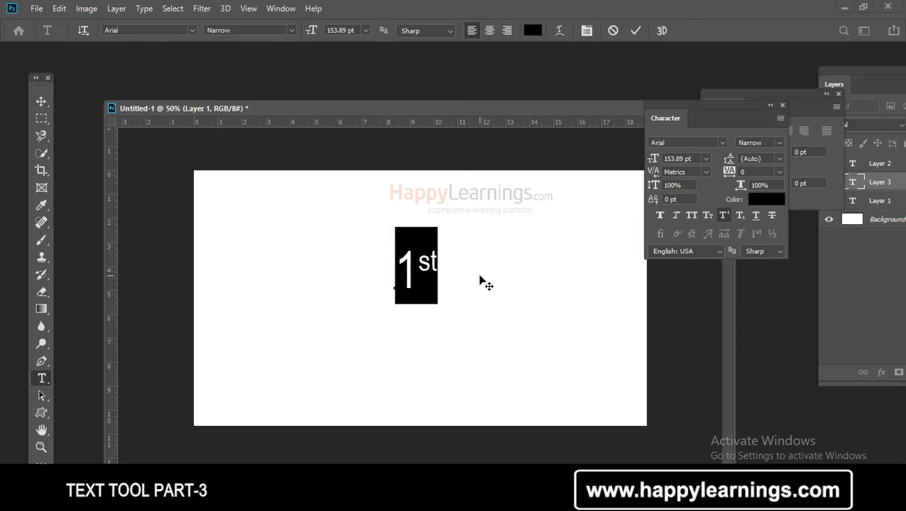
left_click_drag(435, 259, 419, 262)
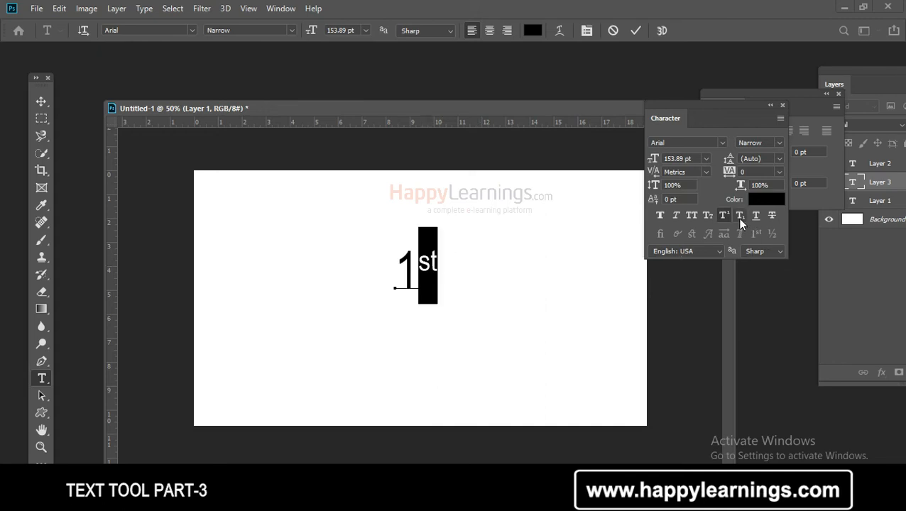
left_click(567, 365)
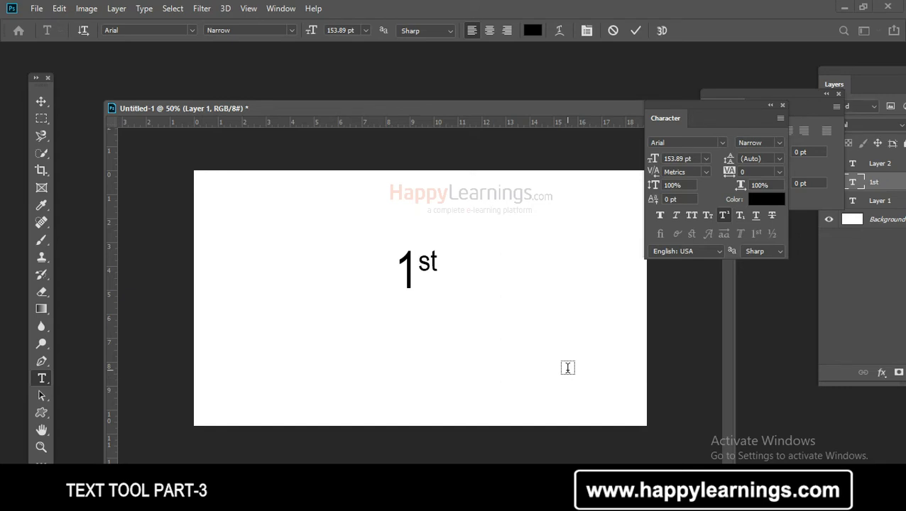
key("v")
left_click_drag(432, 267, 408, 219)
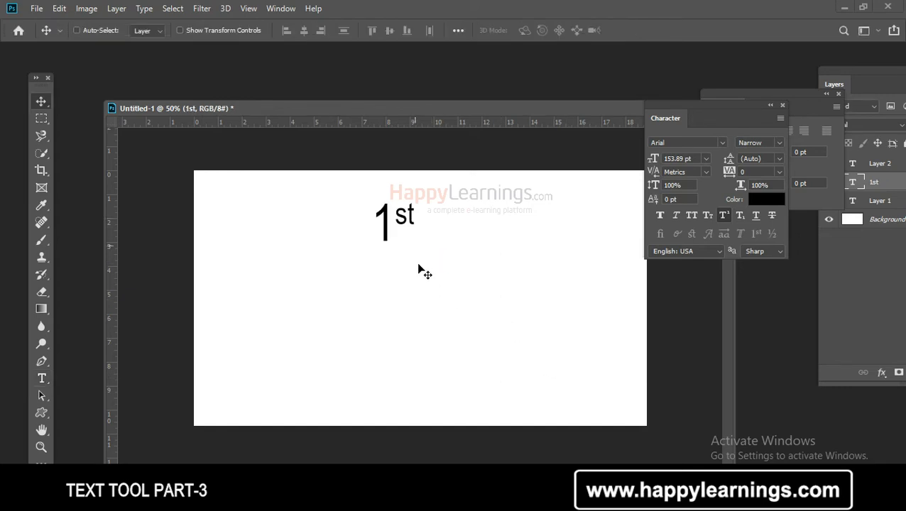
Add a new text "H2O" below the 1st text and make its digit 2 subscript
key("t")
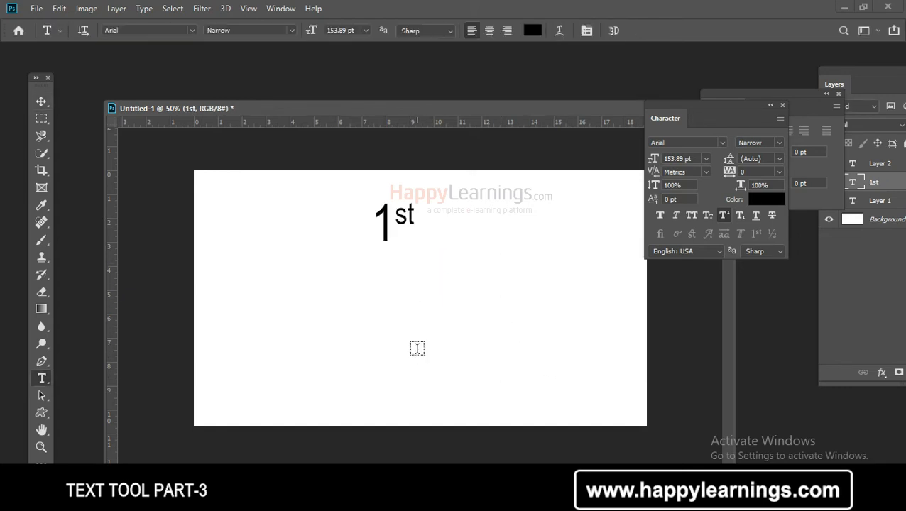
left_click(409, 322)
type("H2O")
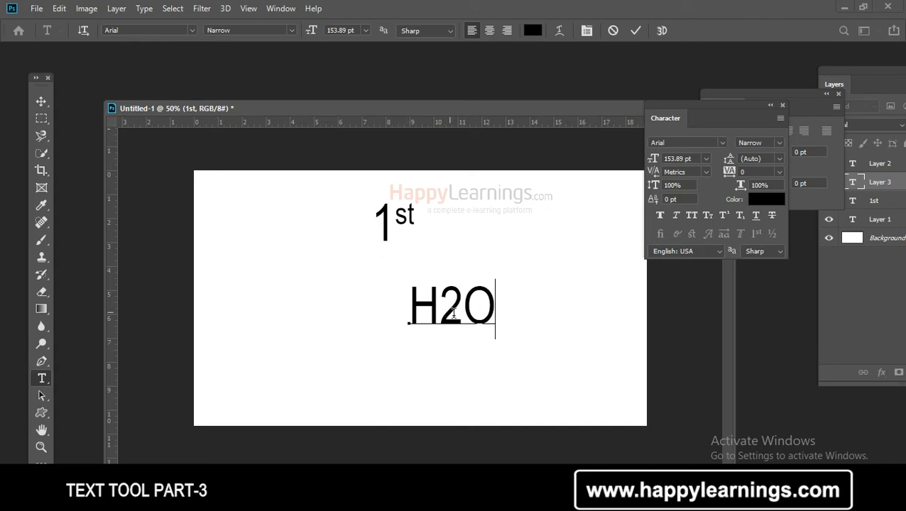
left_click_drag(495, 309, 416, 310)
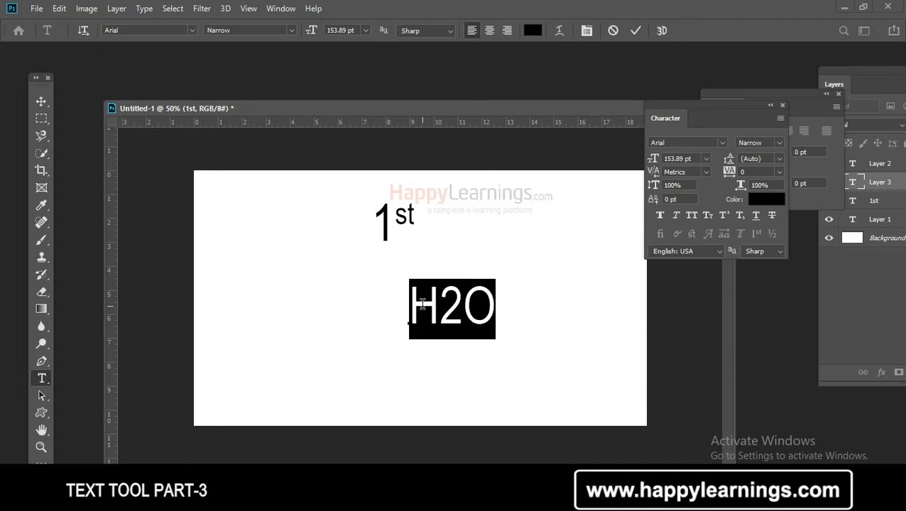
left_click(455, 312)
key("shift+Left")
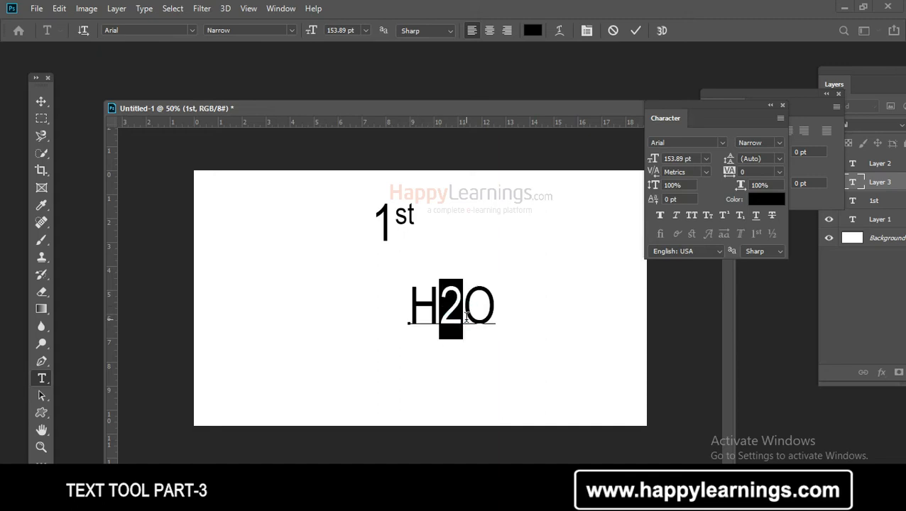
left_click_drag(467, 316, 443, 313)
left_click(740, 215)
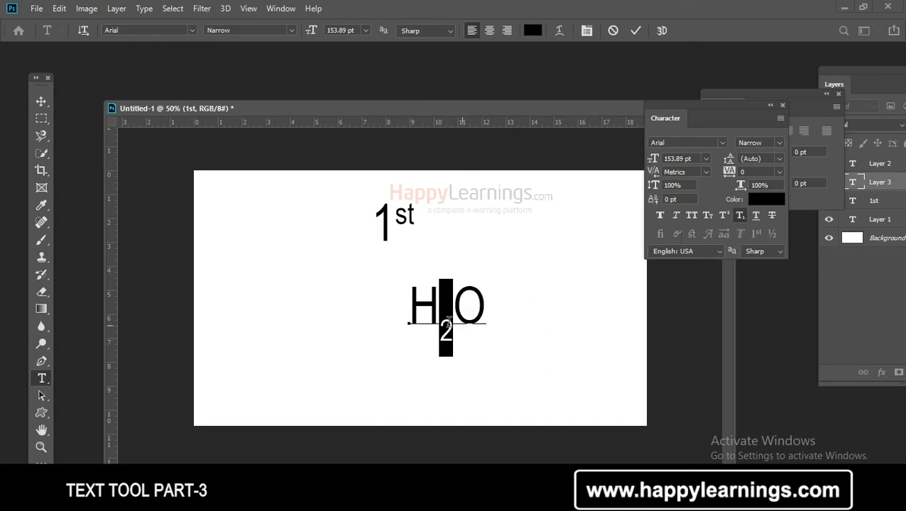
Reselect the digit 2 in H2O and turn Subscript off for it
left_click(455, 328)
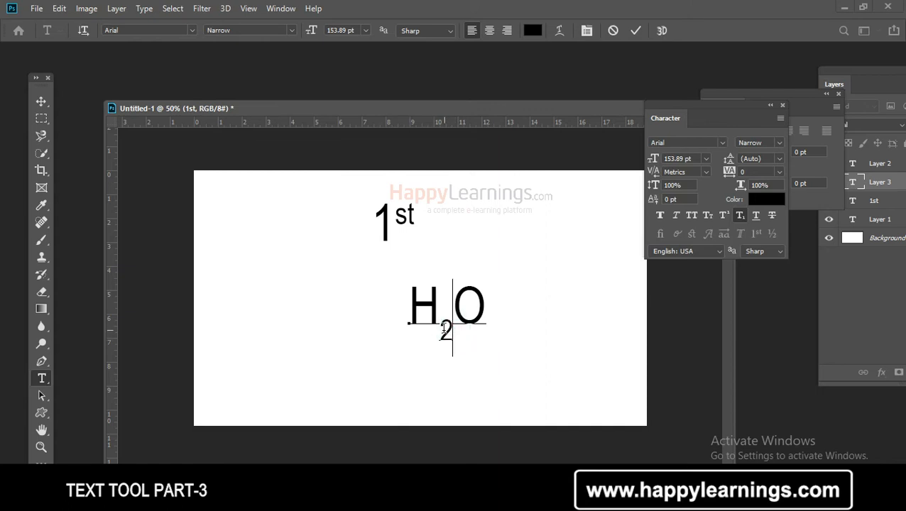
left_click_drag(458, 329, 441, 331)
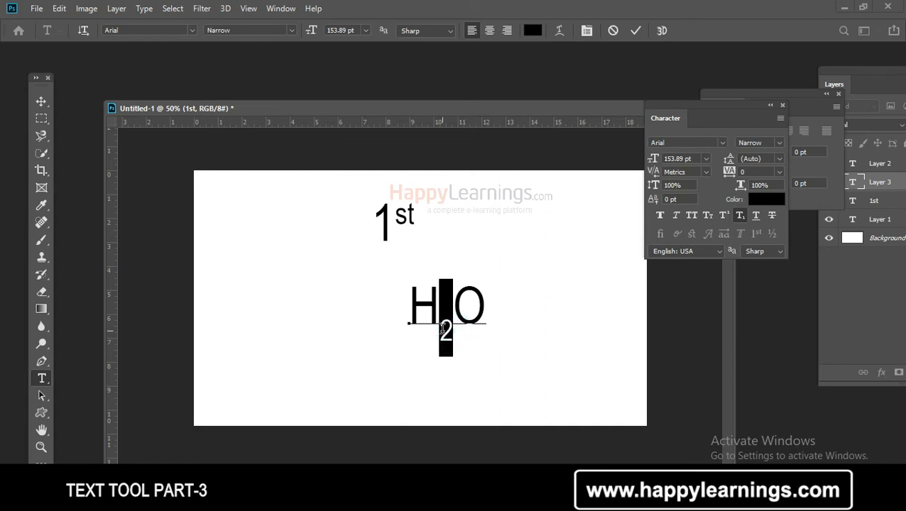
left_click(738, 215)
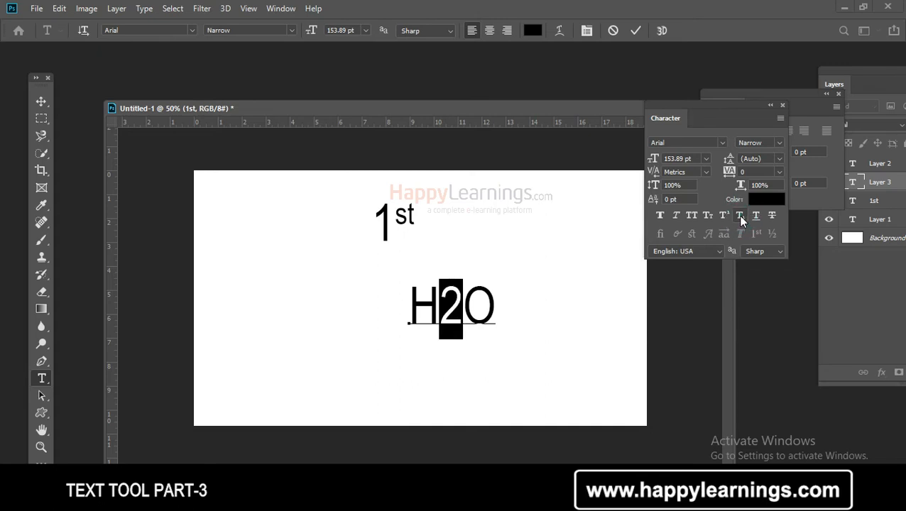
left_click(497, 303)
Underline the whole H2O text, switching Underline off and on again to compare
left_click_drag(470, 302, 386, 295)
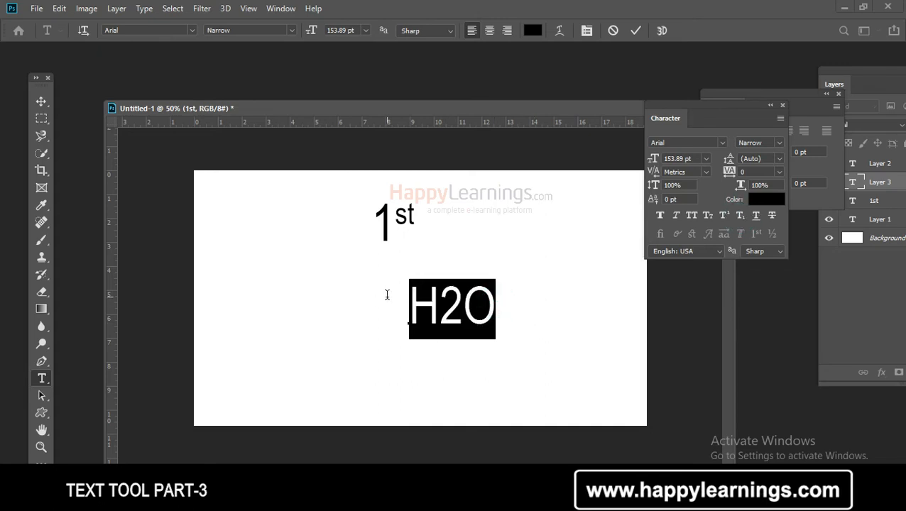
left_click(758, 220)
left_click(483, 311)
left_click_drag(496, 316, 393, 311)
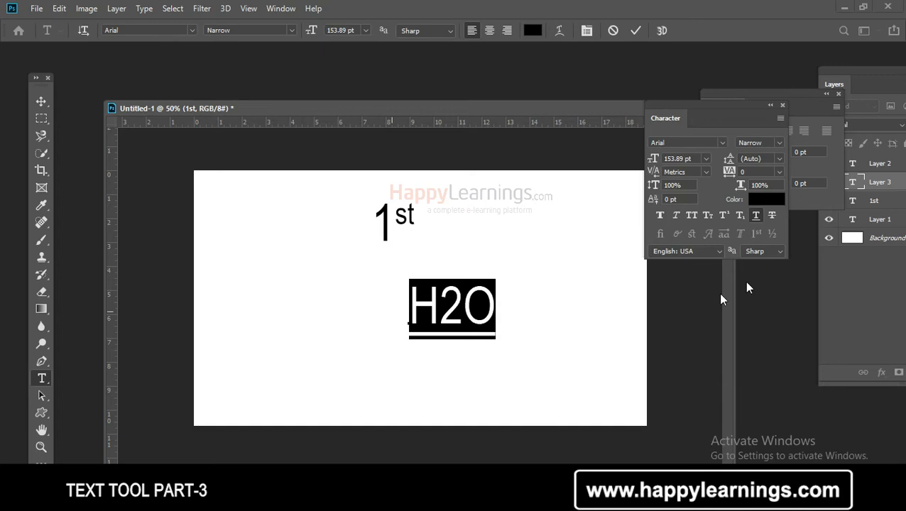
left_click(757, 215)
left_click(757, 217)
left_click(758, 218)
left_click(758, 218)
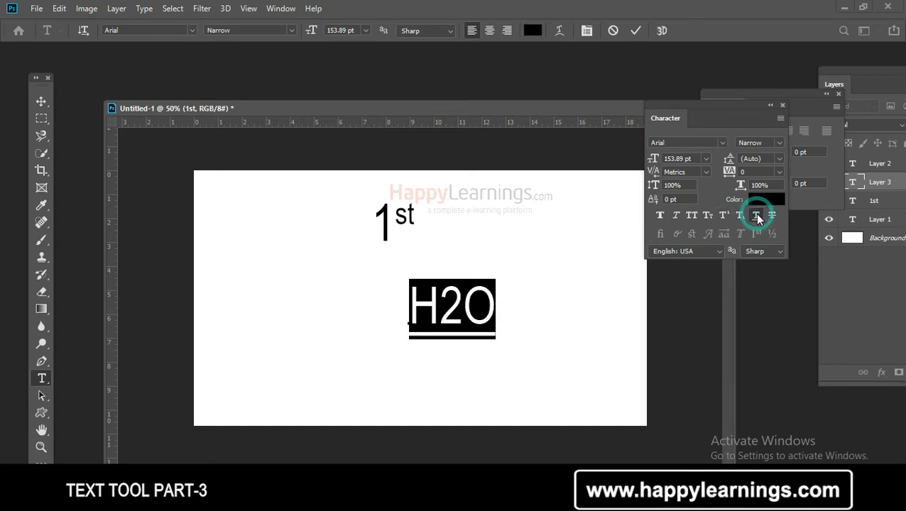
left_click(491, 309)
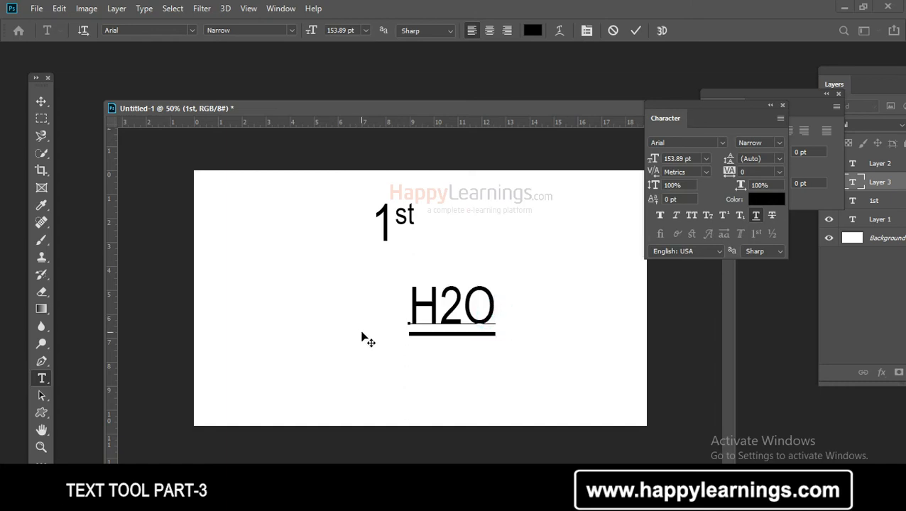
Try Strikethrough in place of the underline on the whole H2O text and turn it off again
double_click(489, 307)
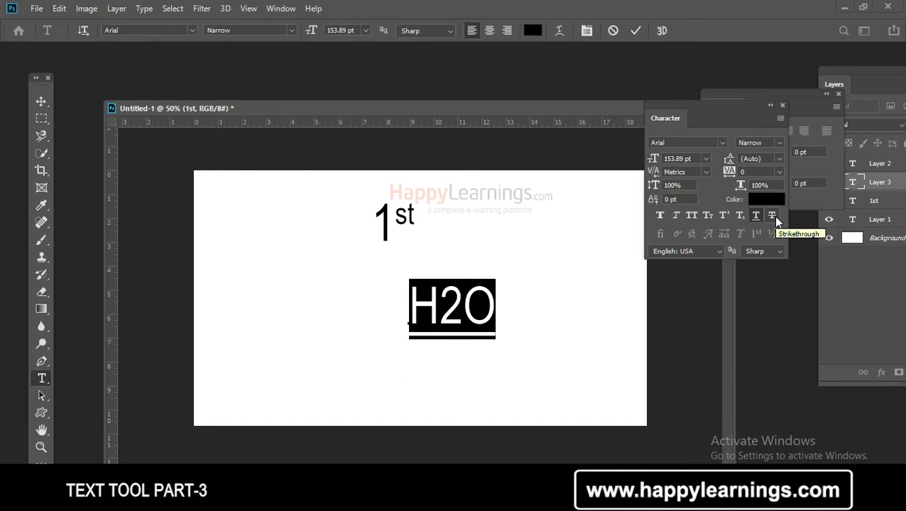
left_click(774, 215)
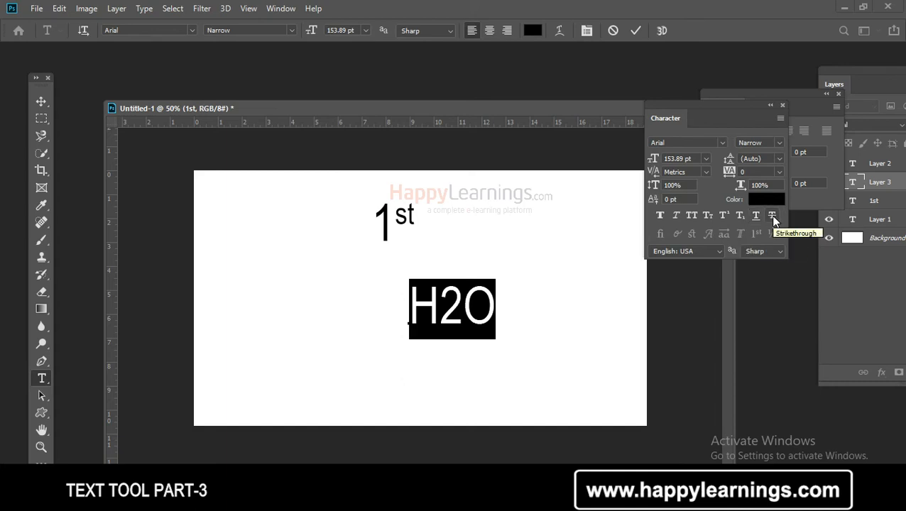
left_click(773, 216)
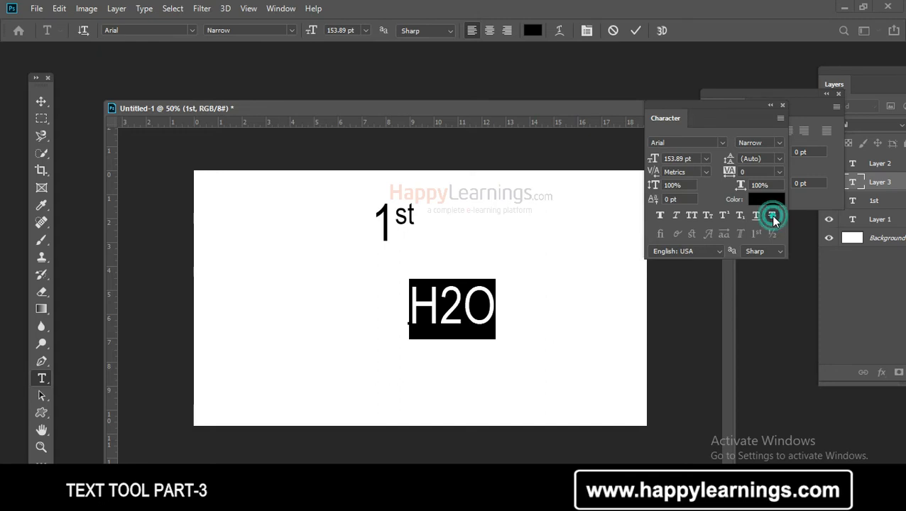
left_click(476, 325)
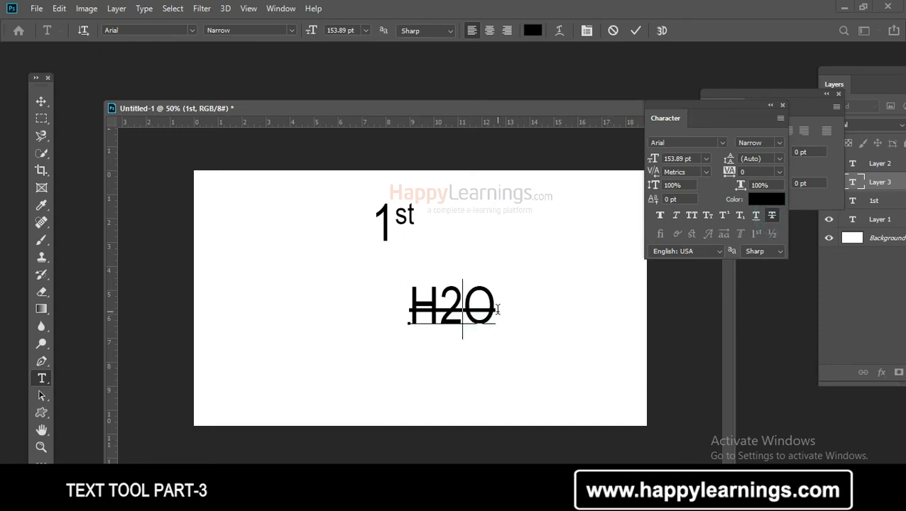
key("ctrl+a")
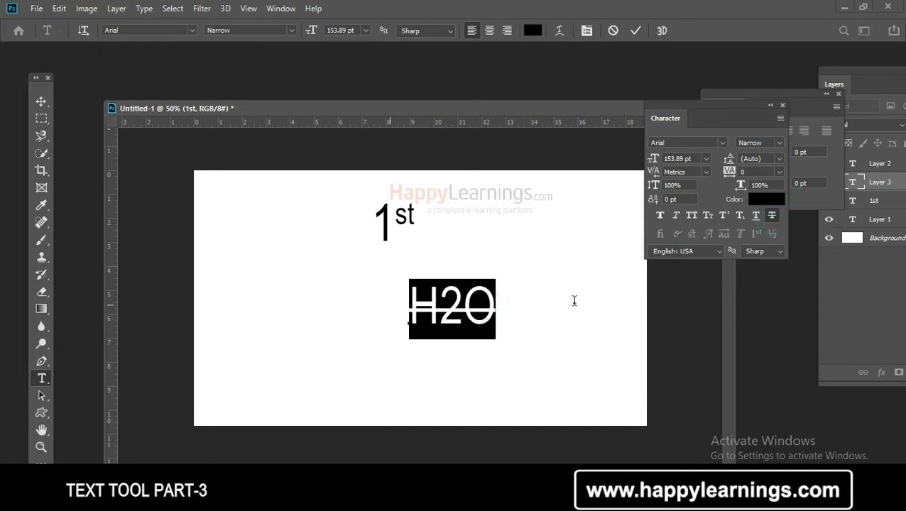
left_click(772, 216)
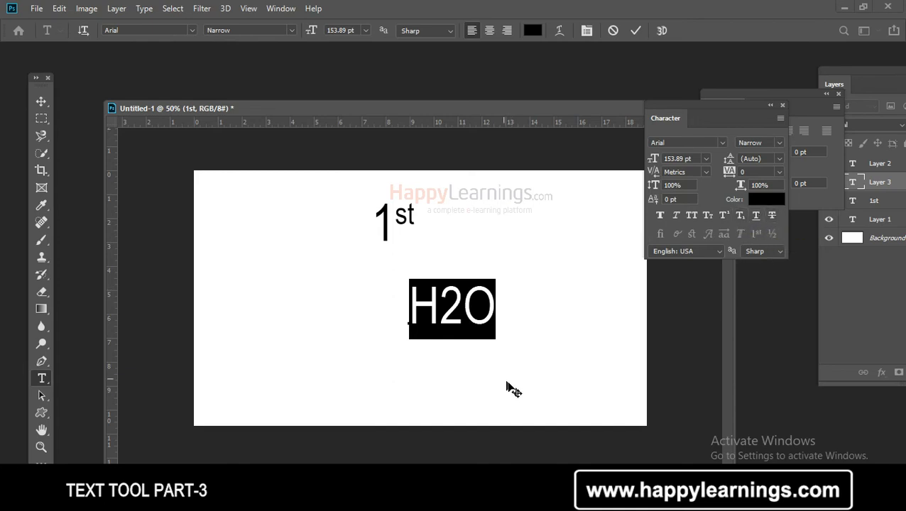
Shift the H2O text up and left to sit beneath 1st, and commit it with All Caps on
left_click_drag(510, 385, 468, 370)
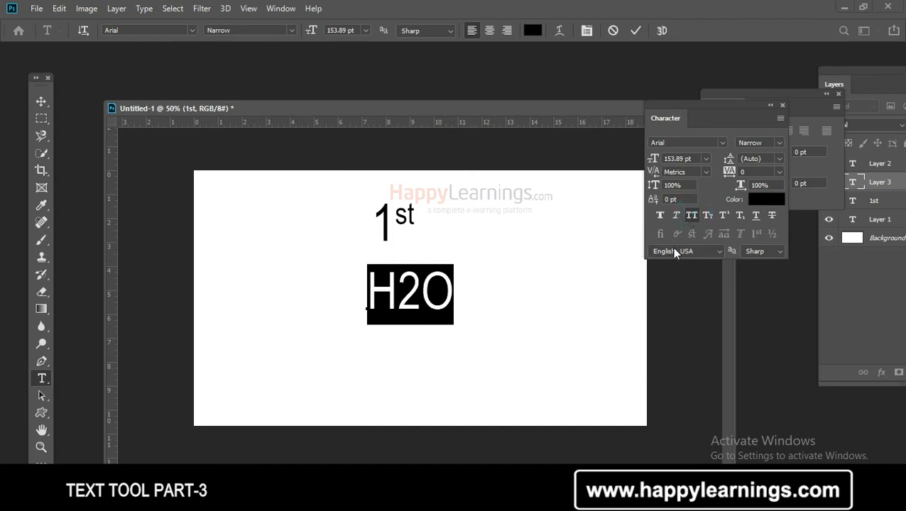
left_click(575, 314)
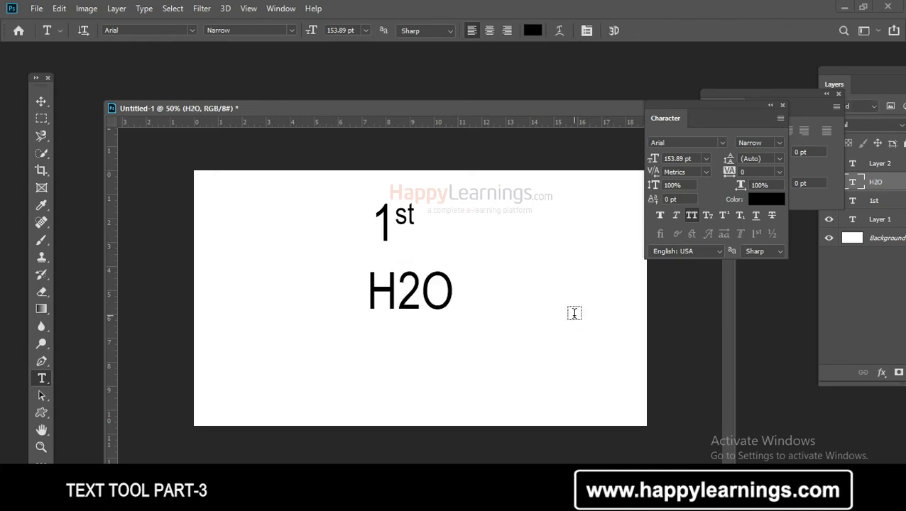
Start a new All Caps text below H2O, enter "GFHFHFH" and clear it
left_click(289, 363)
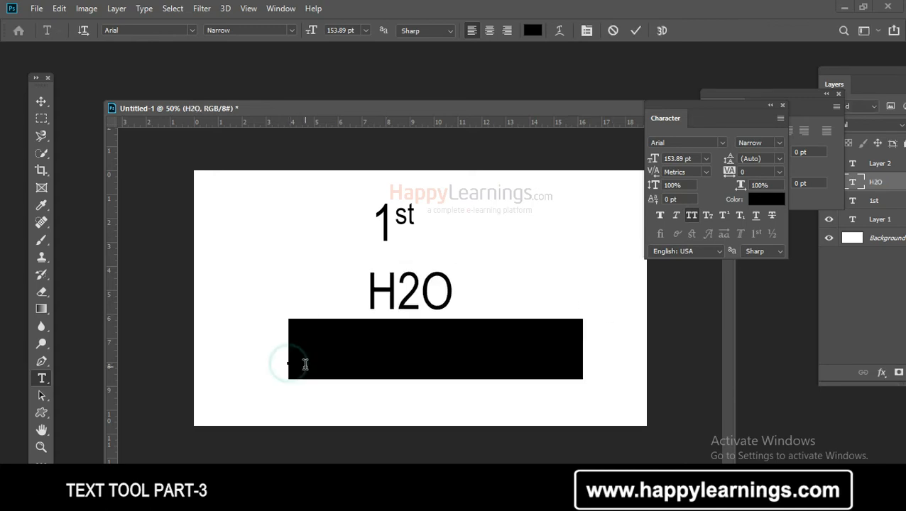
type("GFHFHFH")
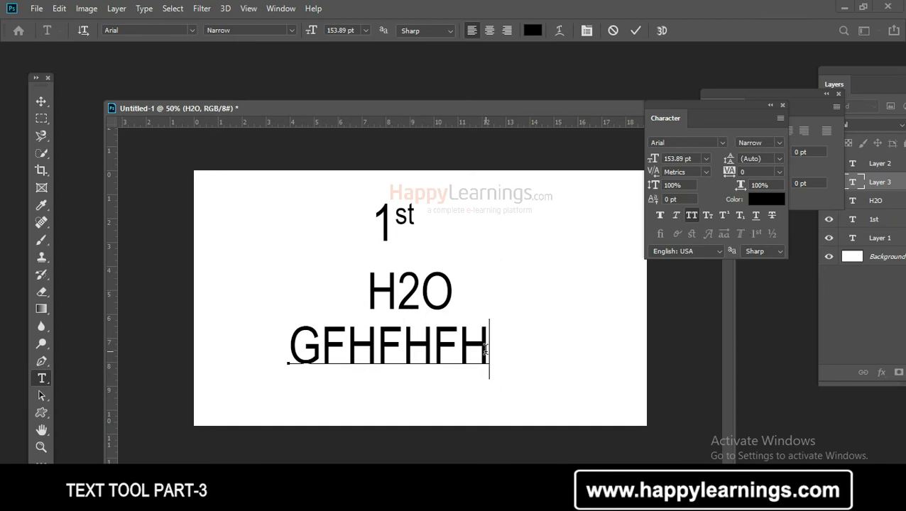
left_click_drag(486, 348, 212, 348)
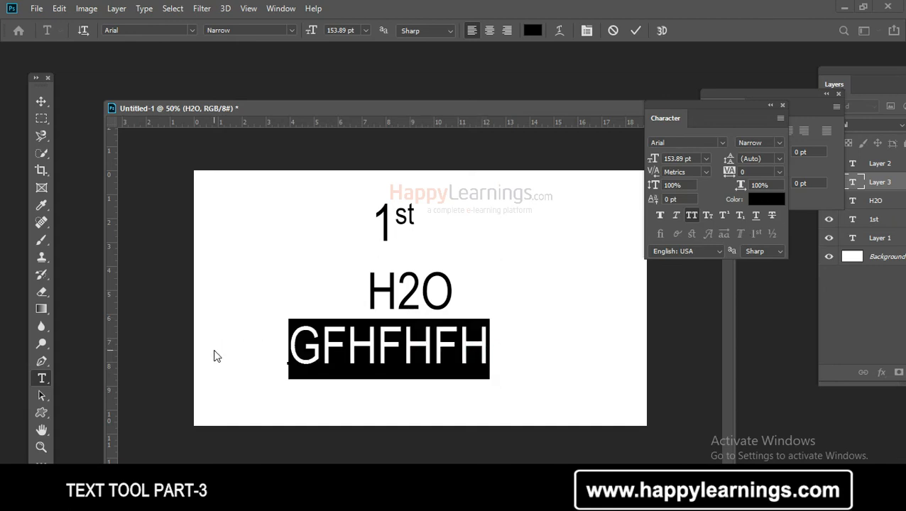
key("BackSpace")
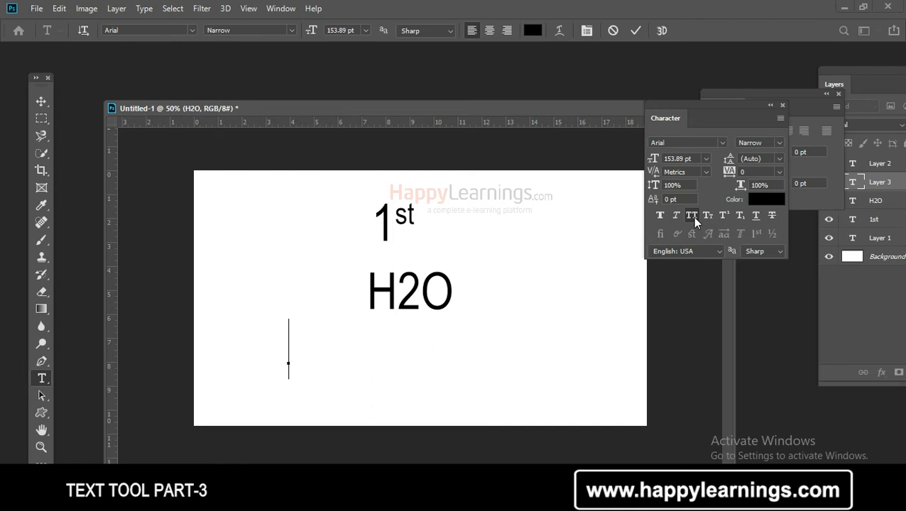
Enter "DJFJDKHJK" in the emptied text, select all of it, and move the Character panel clear of the Paragraph panel
type("DJFJDKHJK")
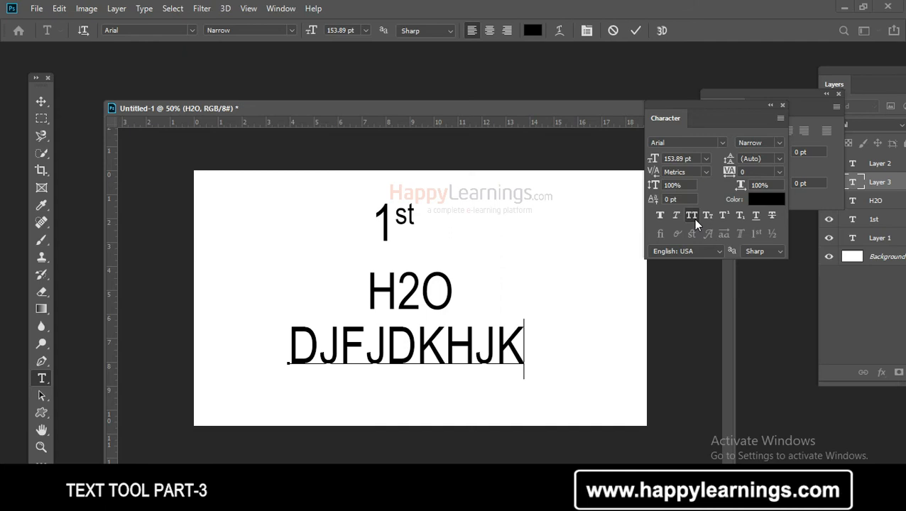
left_click_drag(522, 348, 142, 361)
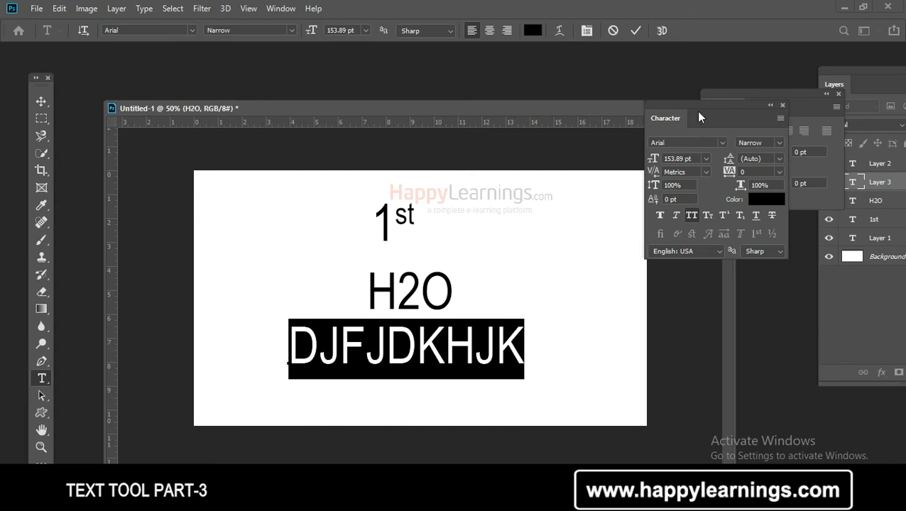
left_click_drag(698, 105, 634, 146)
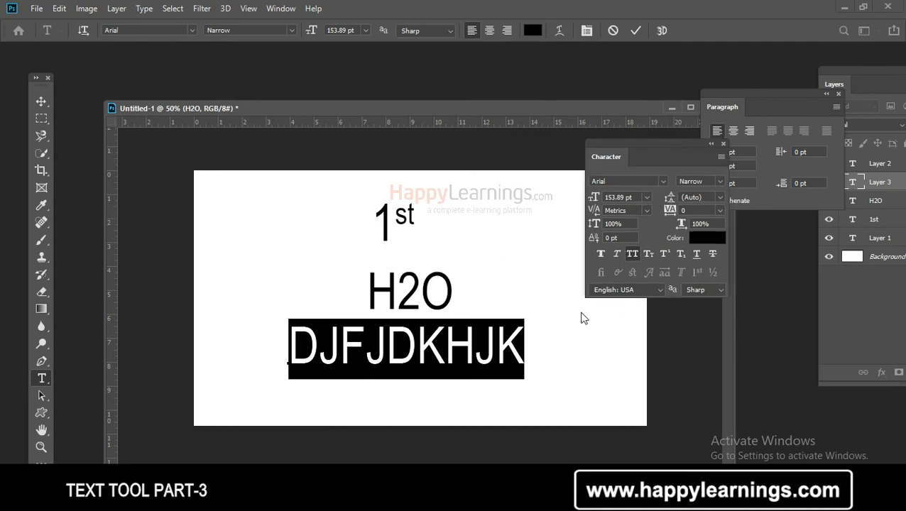
Commit the DJFJDKHJK text and delete its layer
left_click(538, 325)
left_click(41, 101)
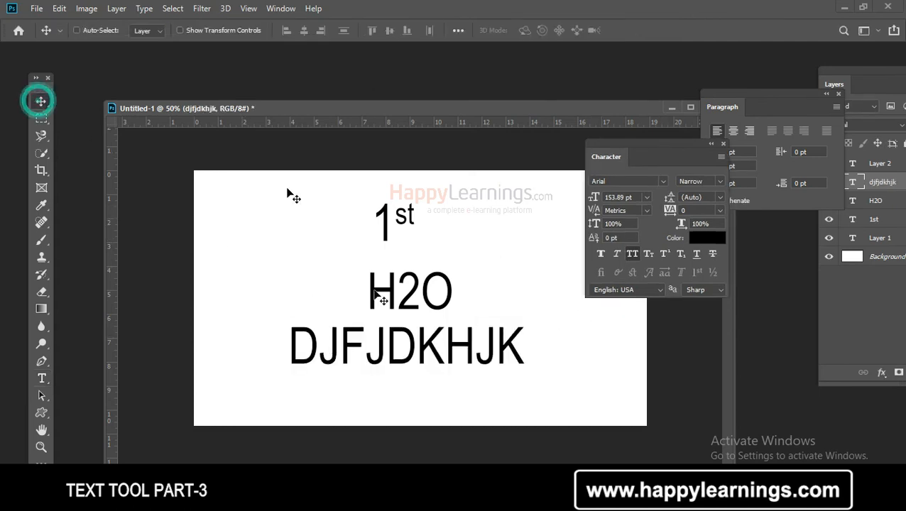
right_click(417, 348)
left_click(426, 351)
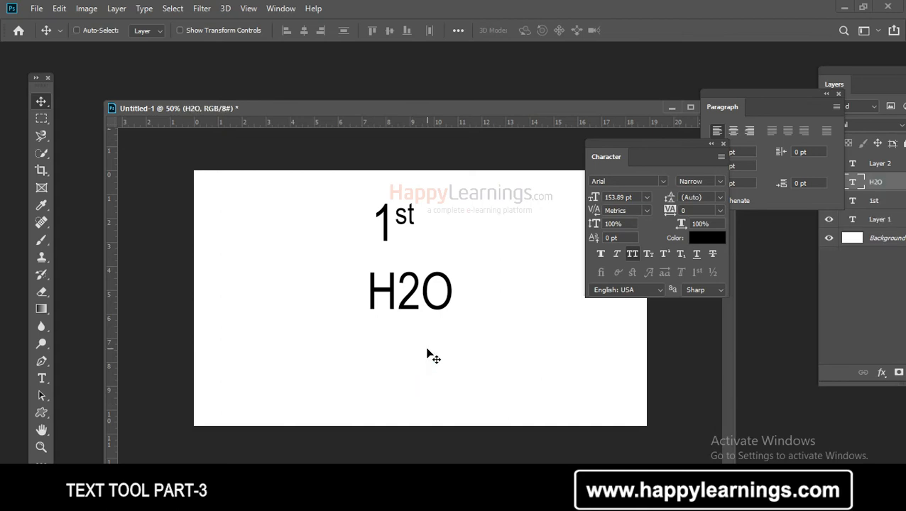
Move the Character panel up level with the Paragraph panel, clear of the H2O text
left_click_drag(611, 145, 614, 72)
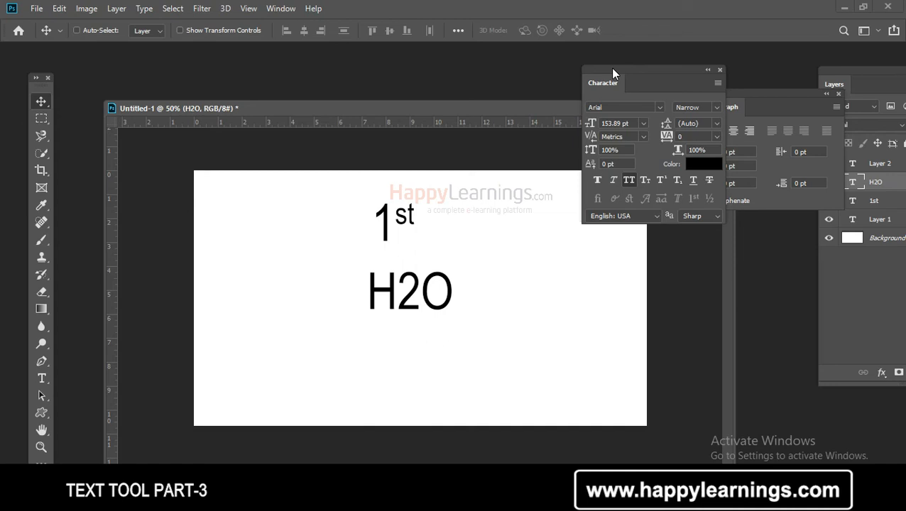
left_click_drag(613, 73, 641, 73)
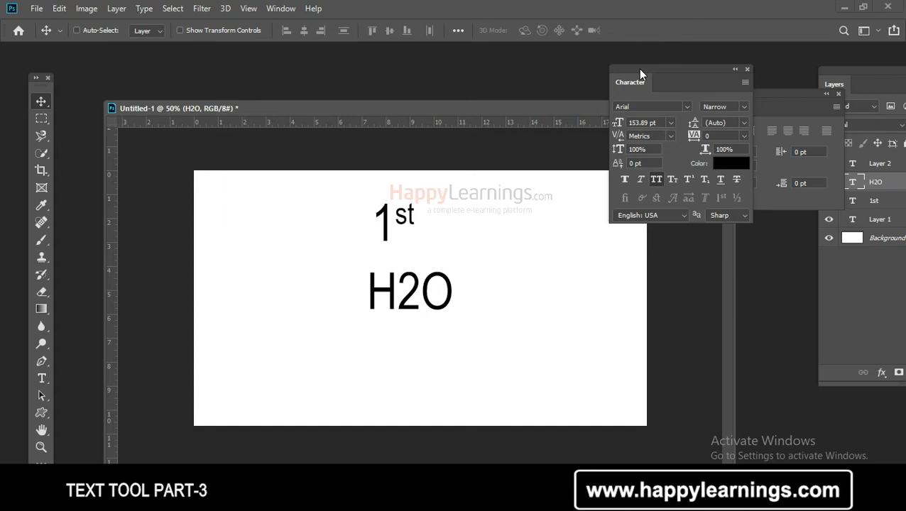
left_click_drag(640, 69, 665, 103)
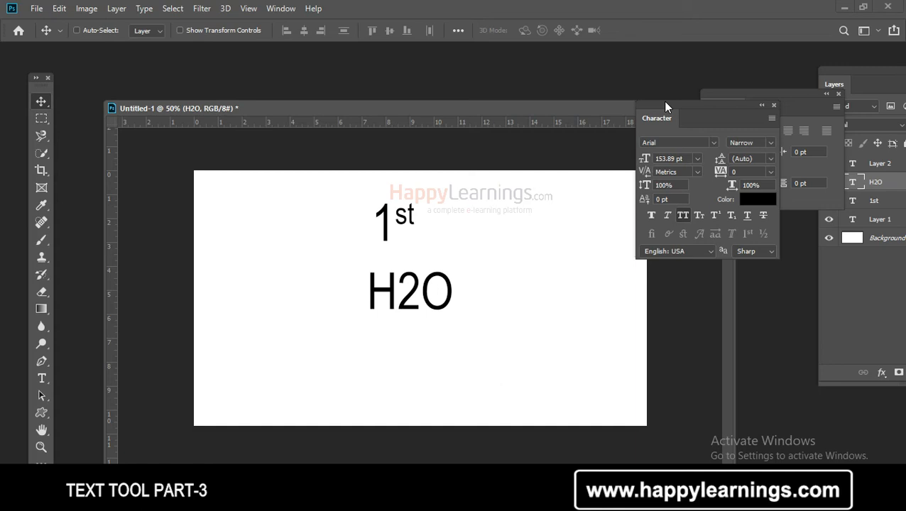
left_click_drag(666, 102, 647, 89)
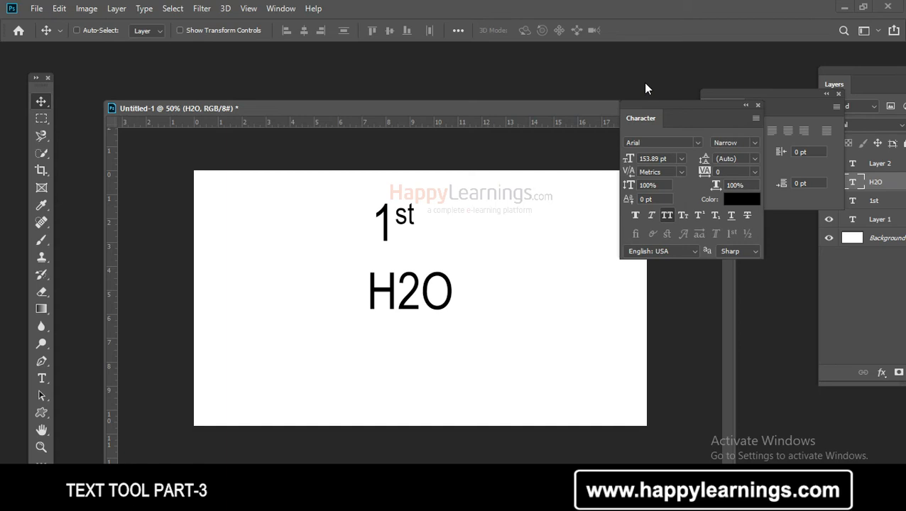
left_click_drag(623, 103, 594, 91)
Review the Character panel's font family, style, leading, tracking, vertical and horizontal scale, and baseline shift settings, keeping tracking at 0
left_click(623, 129)
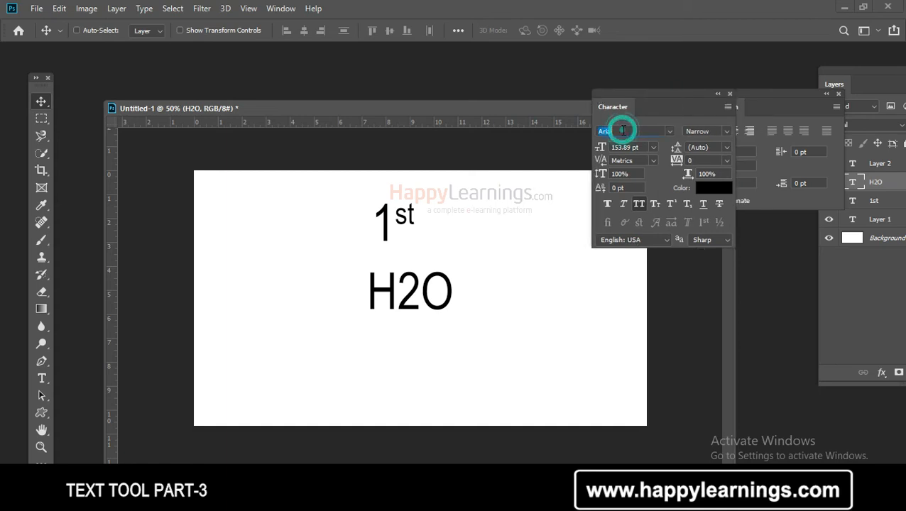
left_click(707, 130)
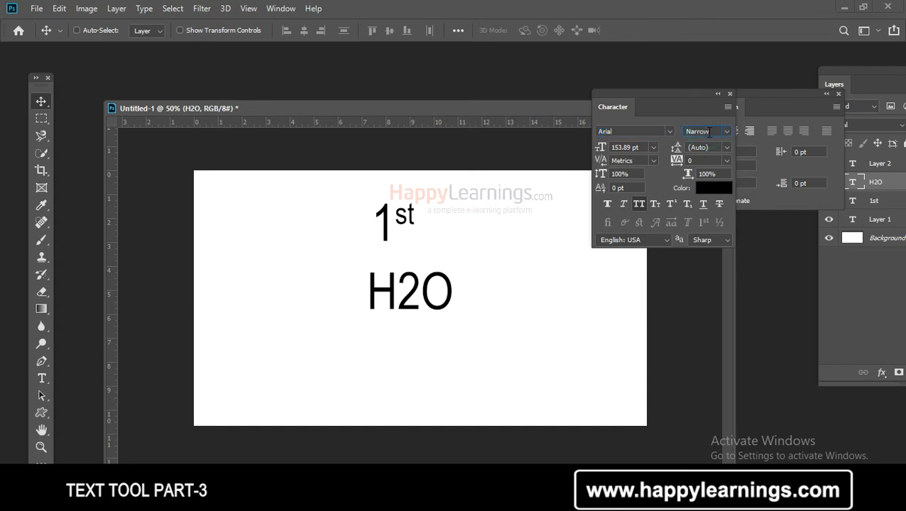
left_click(698, 147)
left_click(727, 147)
left_click(728, 162)
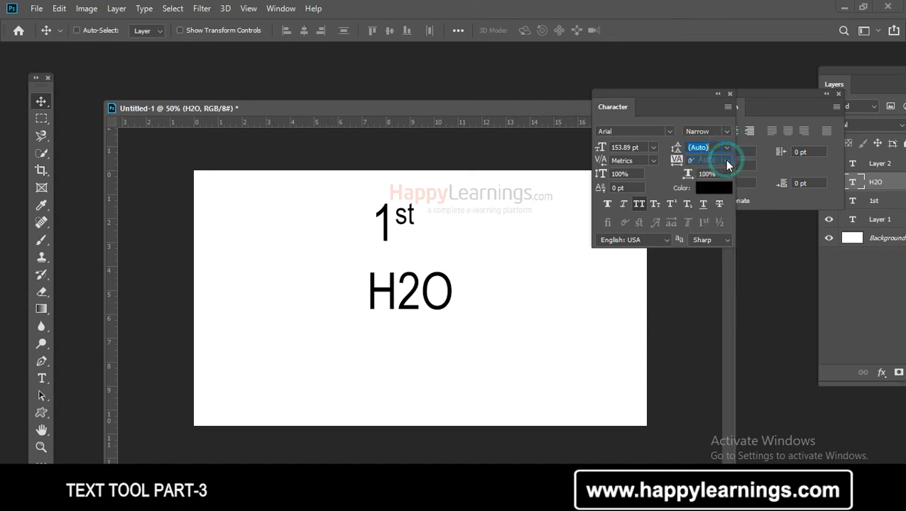
left_click(699, 159)
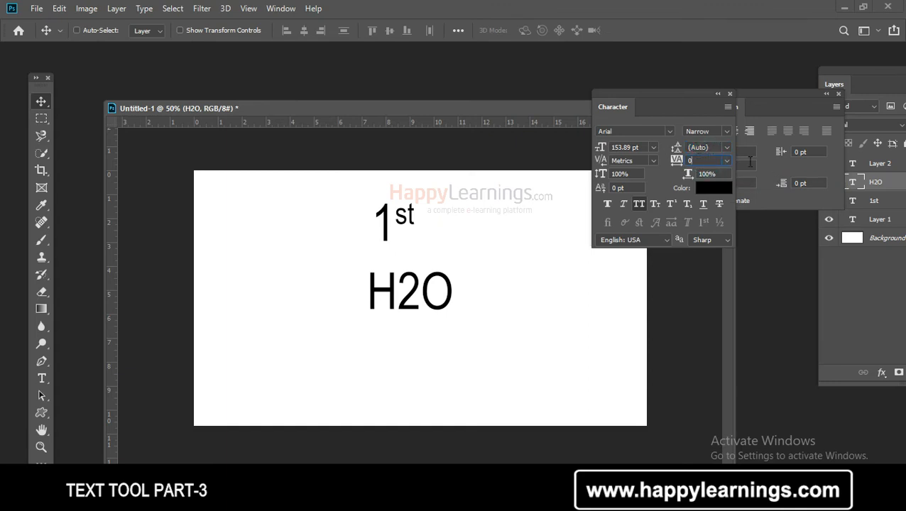
left_click(726, 161)
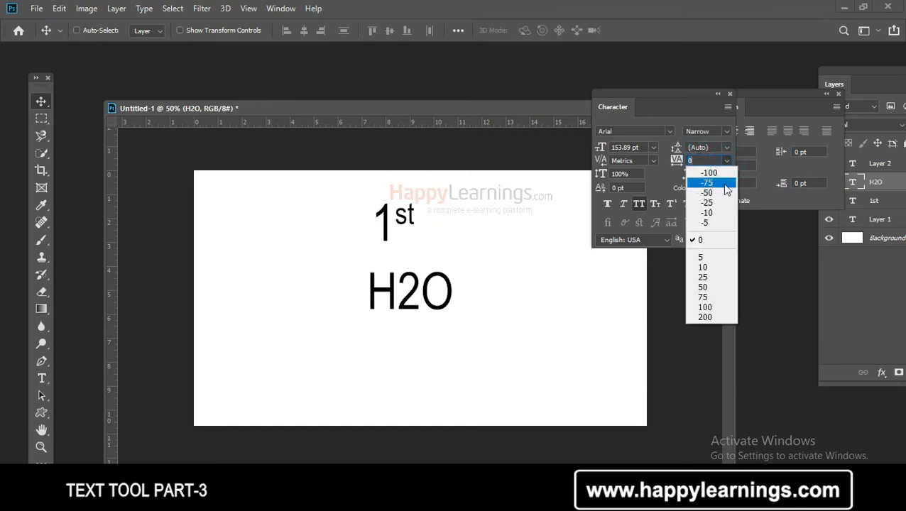
left_click(715, 240)
left_click(629, 174)
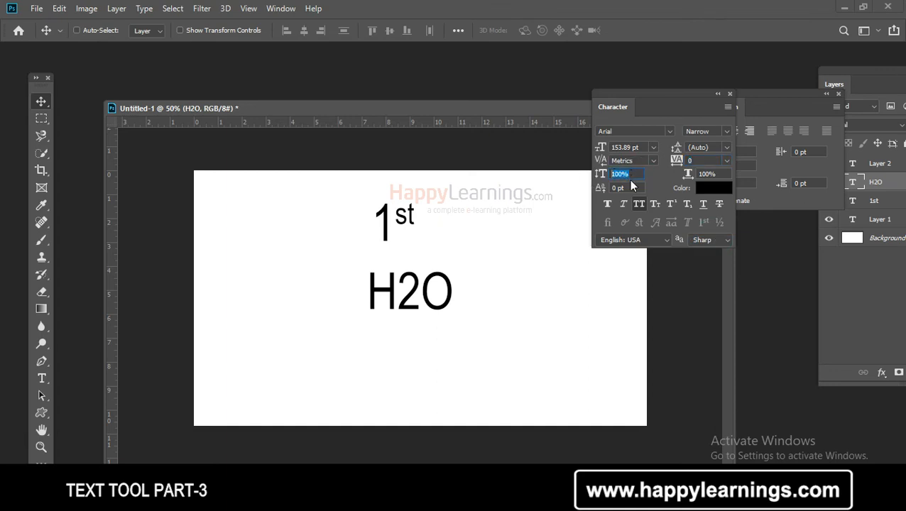
left_click(714, 174)
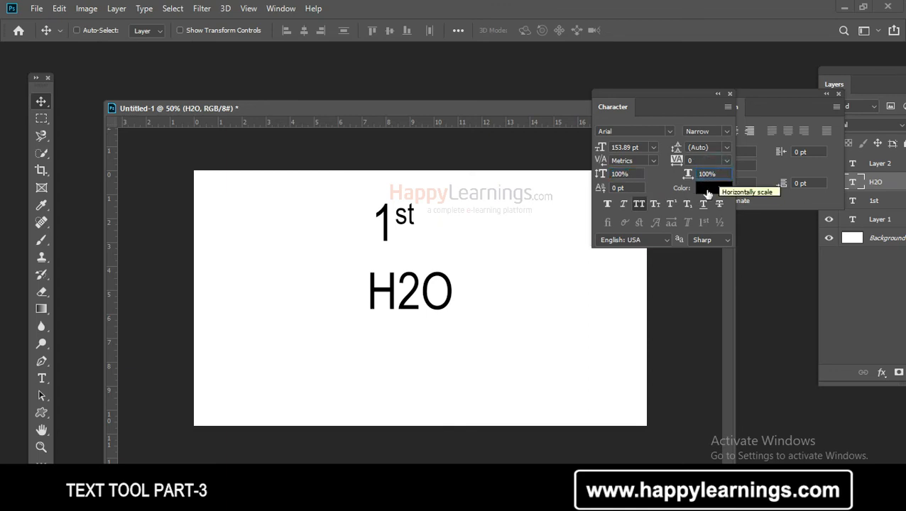
left_click(632, 189)
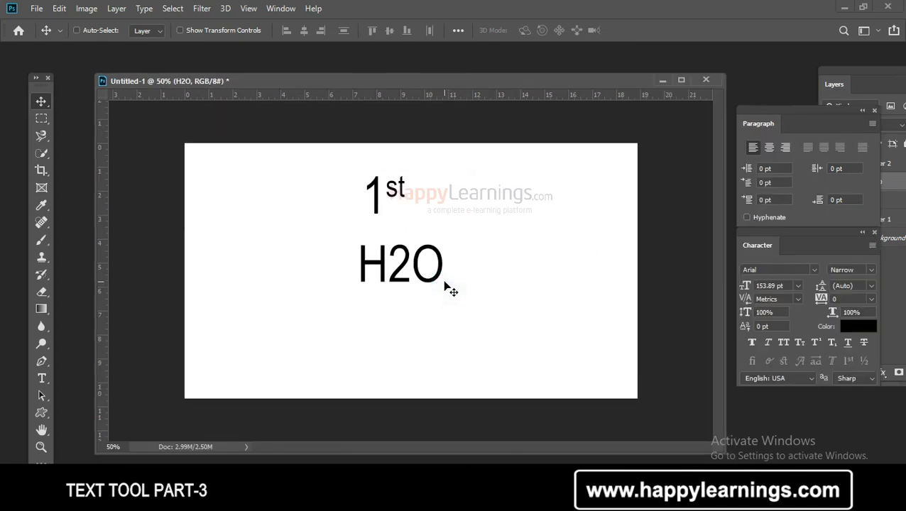
Delete the H2O and 1st text layers from the canvas
key("Delete")
right_click(378, 202)
left_click(388, 210)
key("Delete")
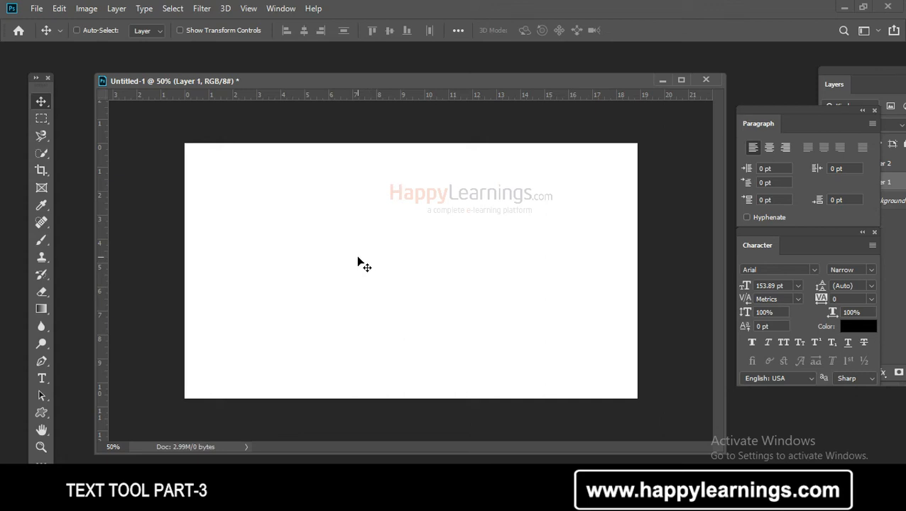
Add a "Computer Park" text across the middle of the canvas, commit it and shift it left to centre it
key("t")
left_click(321, 270)
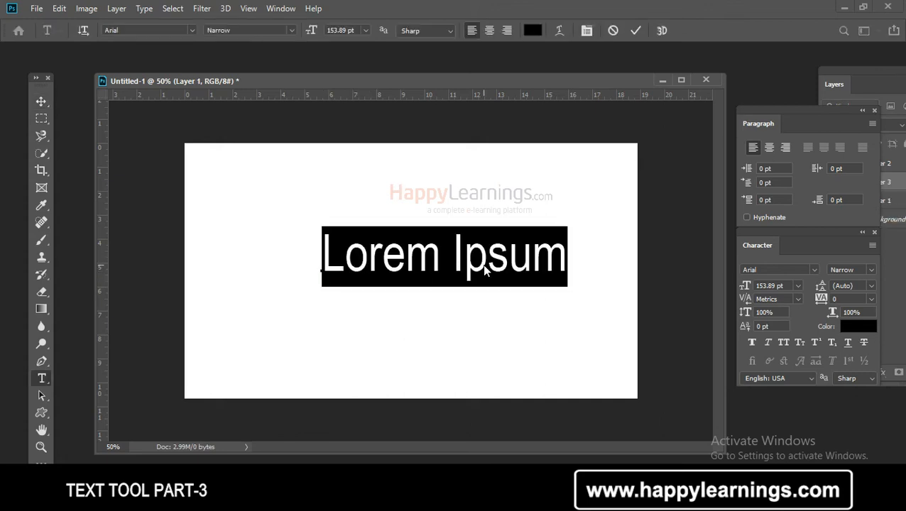
type("Comput")
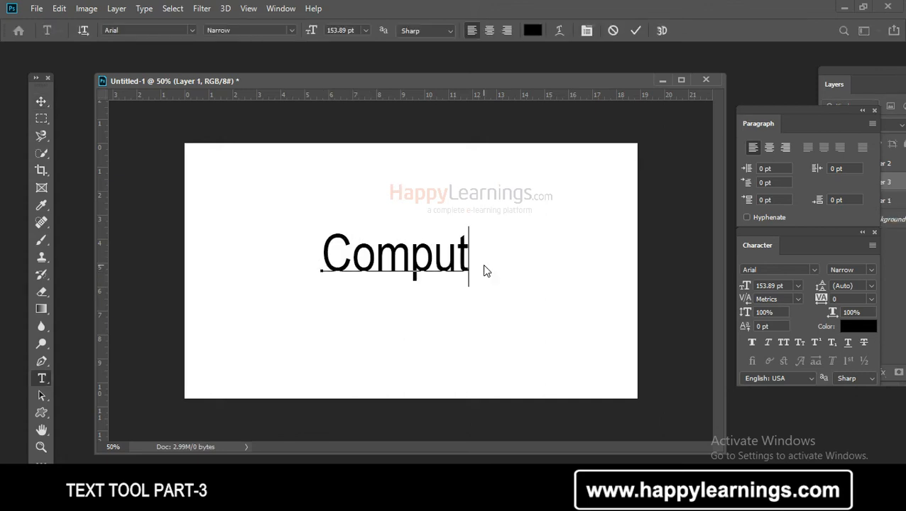
type("er Park")
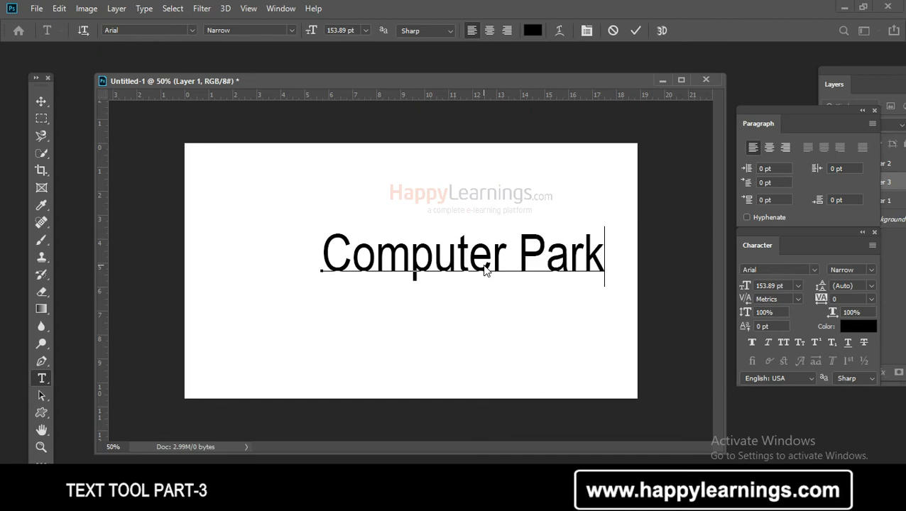
left_click(575, 389)
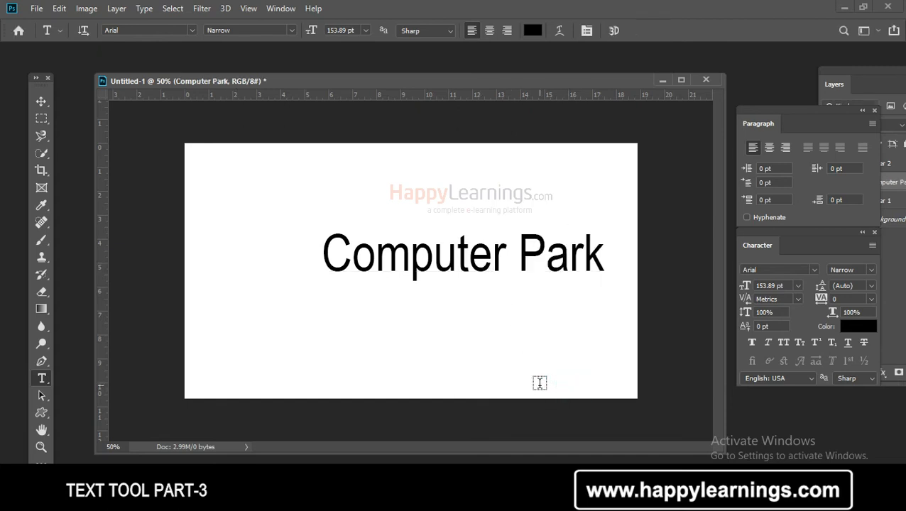
left_click(40, 103)
left_click_drag(406, 265, 346, 270)
Colour only the letter "a" of Park dark red and commit the text
key("t")
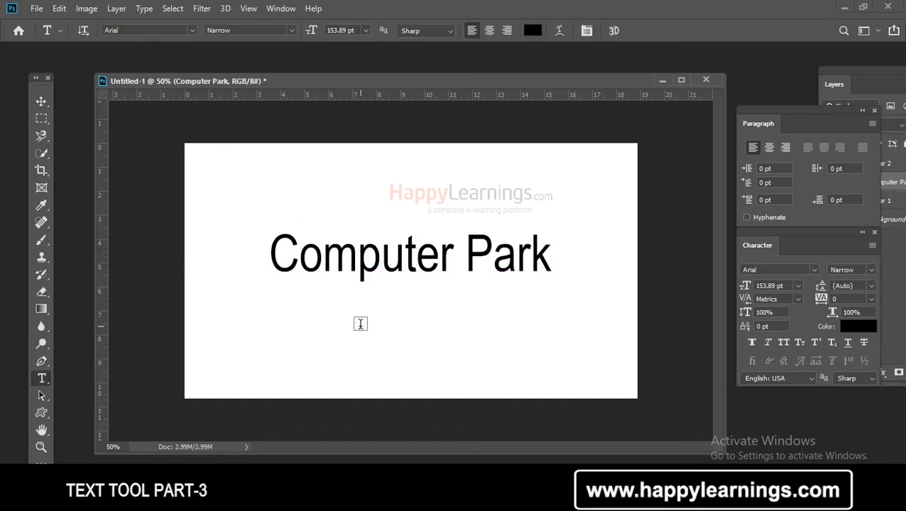
left_click_drag(466, 257, 563, 249)
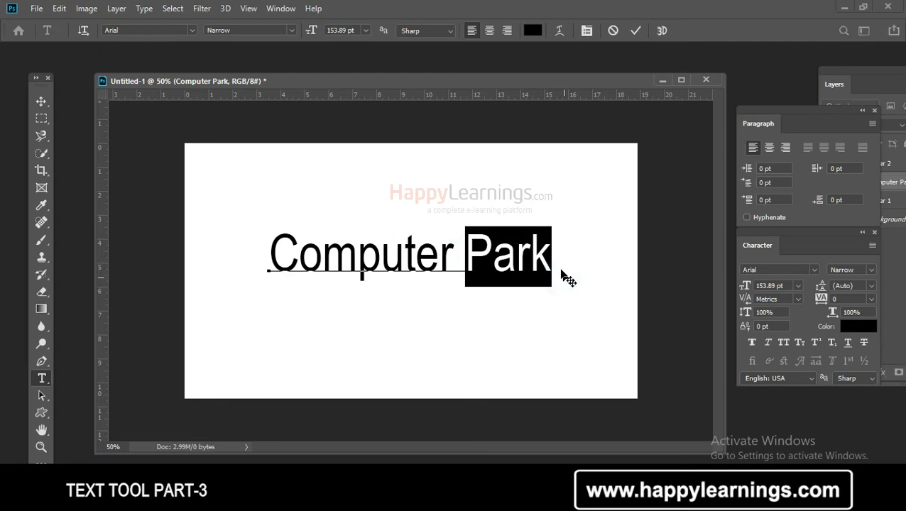
left_click(558, 267)
left_click_drag(466, 257, 495, 262)
left_click(513, 263)
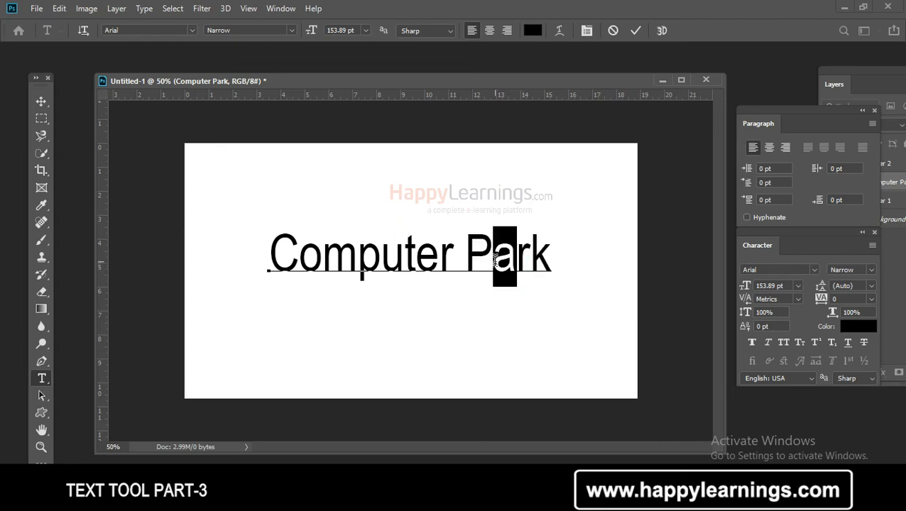
left_click(850, 328)
left_click_drag(447, 226, 447, 194)
left_click(599, 126)
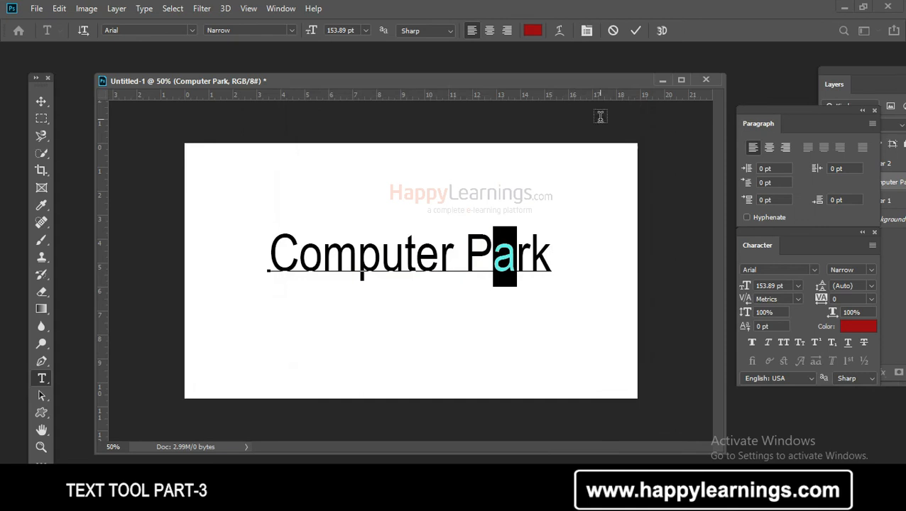
left_click(600, 117)
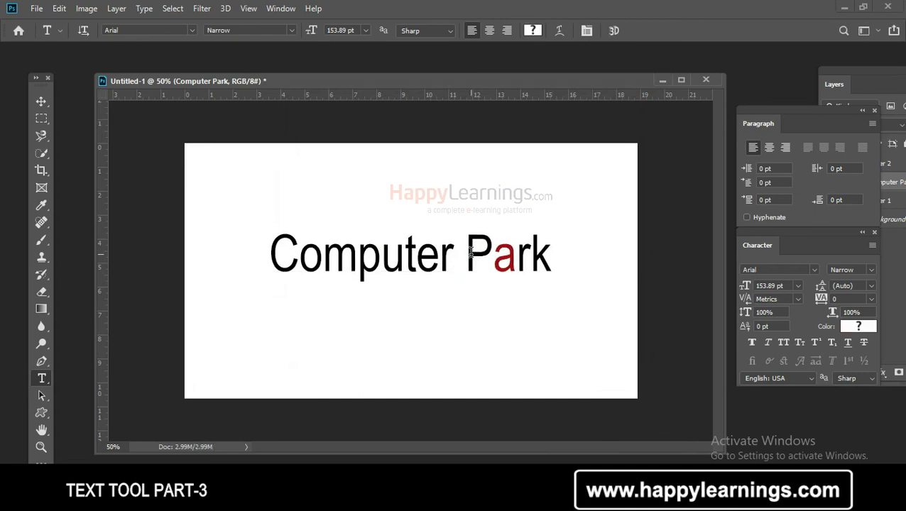
Set the font size of the word Park to 110.89 pt, and shift the whole text slightly down and right
left_click_drag(463, 257, 574, 262)
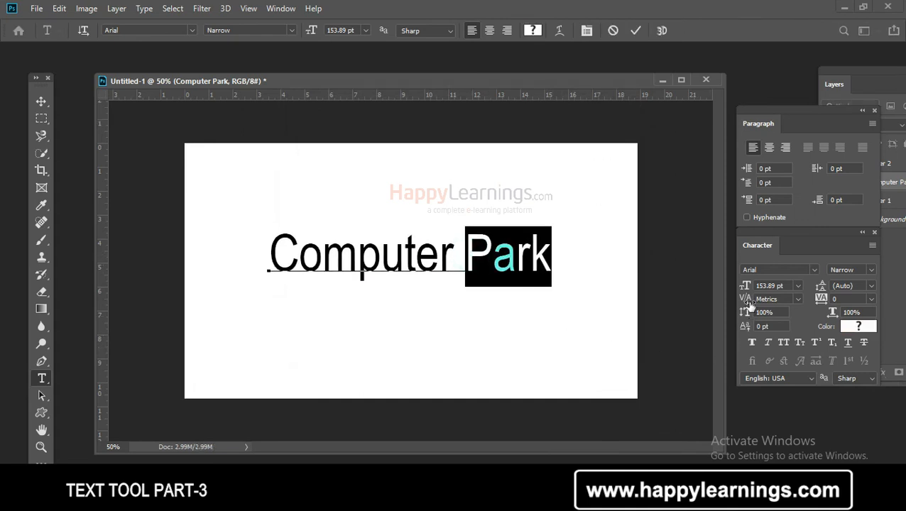
left_click_drag(746, 286, 718, 295)
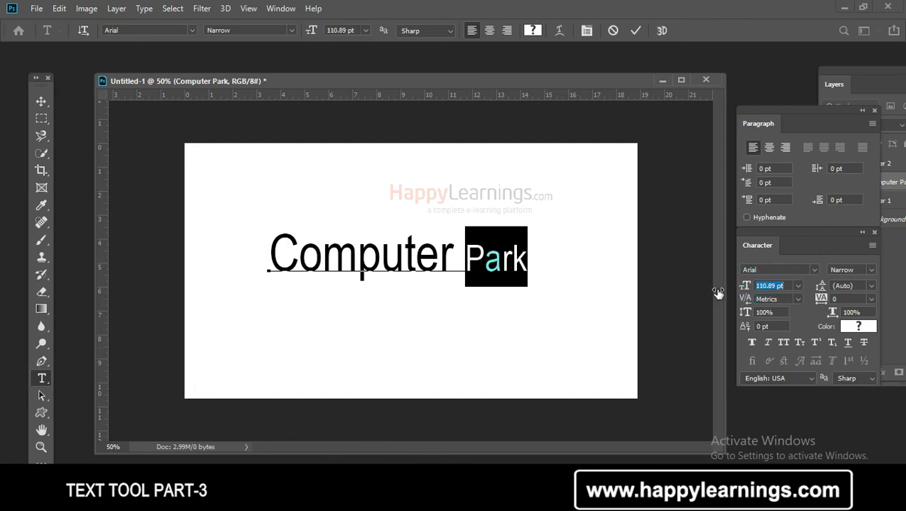
left_click(40, 101)
mouse_move(377, 259)
left_mouse_down()
mouse_move(403, 283)
mouse_move(389, 270)
left_mouse_up()
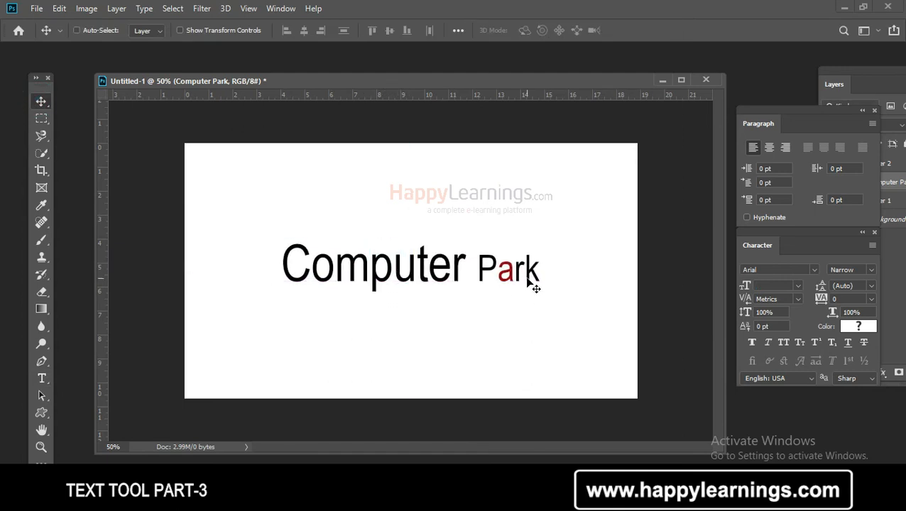
key("t")
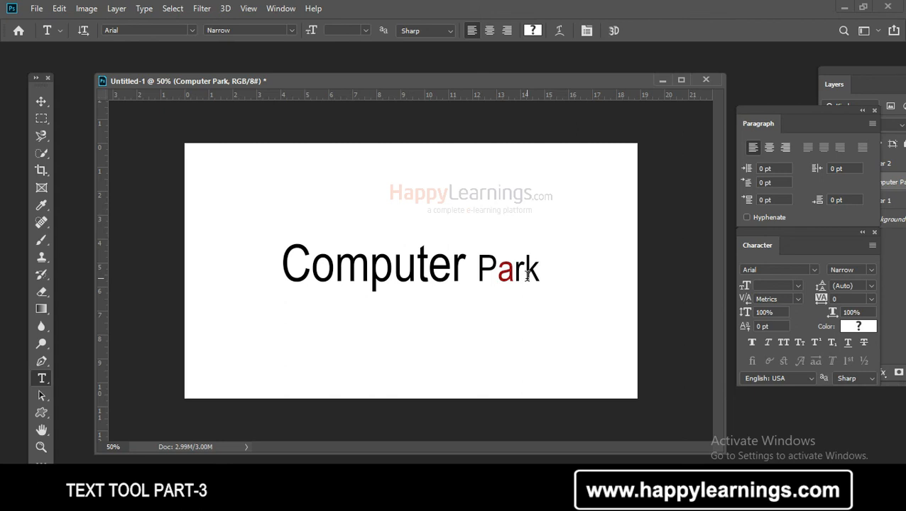
left_click(394, 270)
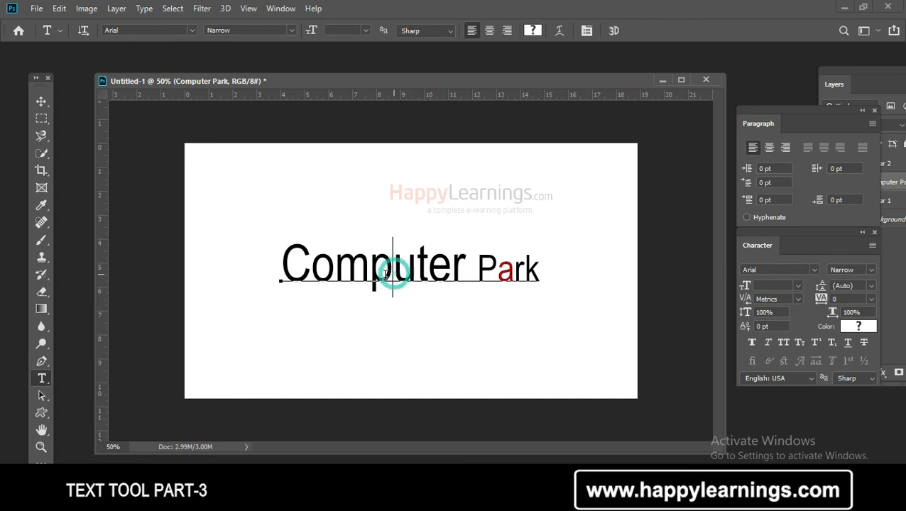
left_click_drag(393, 271, 369, 271)
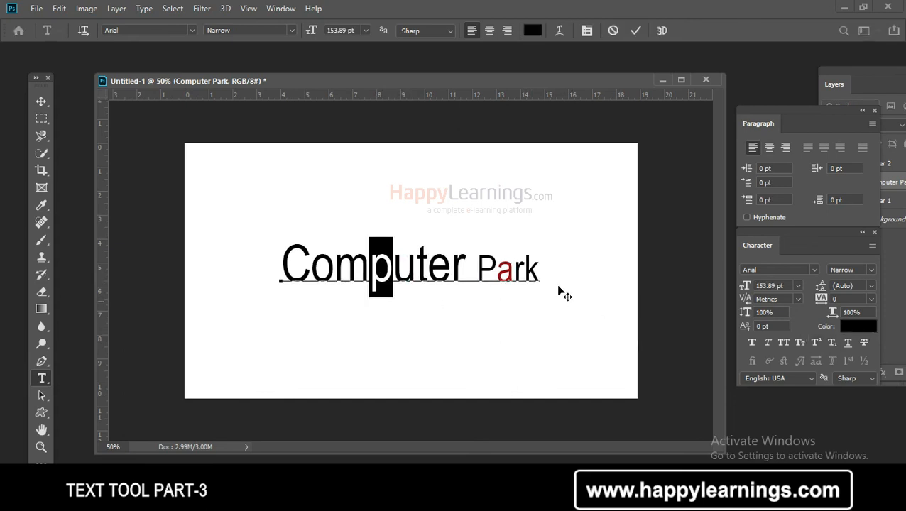
left_click_drag(542, 269, 479, 268)
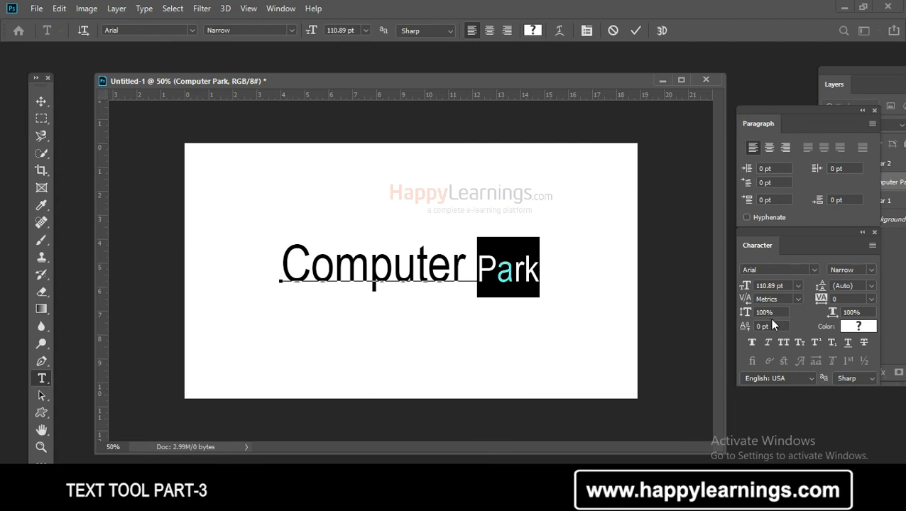
left_click(542, 280)
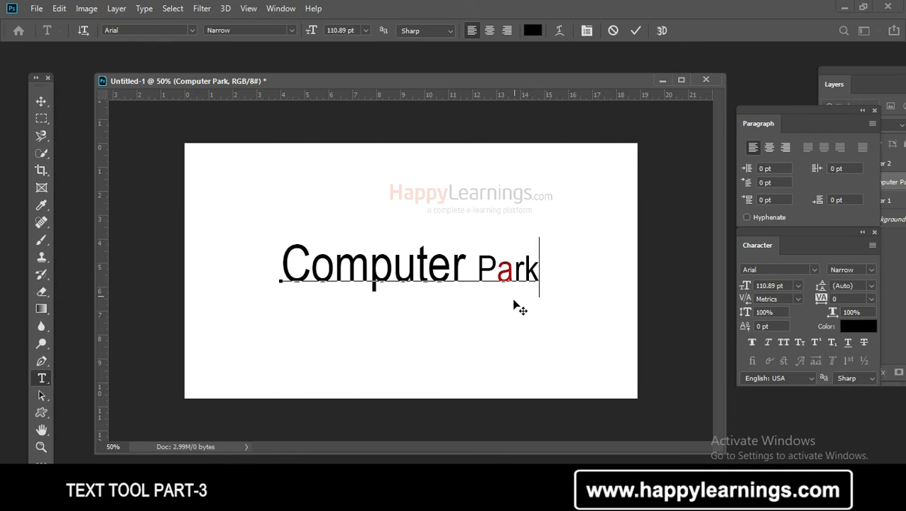
Set the tracking of the word Park to 300 and commit the text
left_click_drag(539, 274, 481, 274)
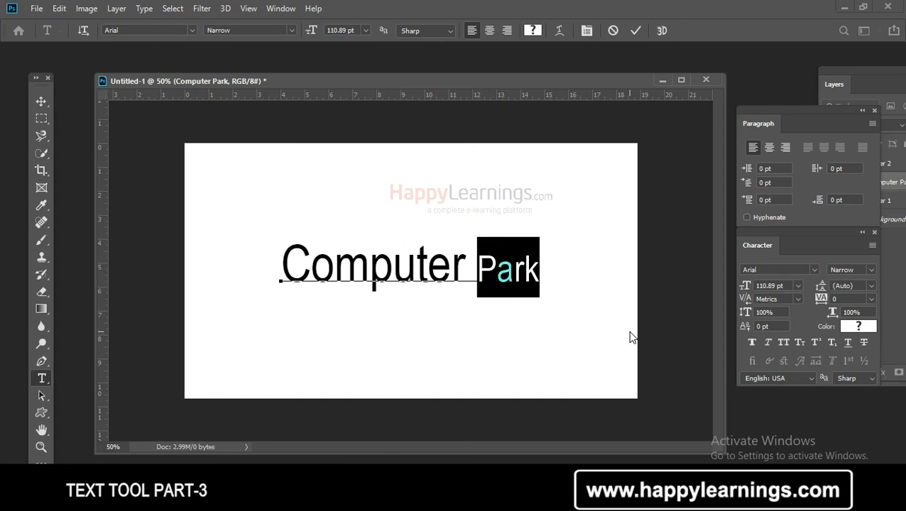
left_click_drag(551, 273, 472, 268)
mouse_move(821, 299)
left_mouse_down()
mouse_move(836, 304)
mouse_move(828, 302)
left_mouse_up()
left_click(576, 272)
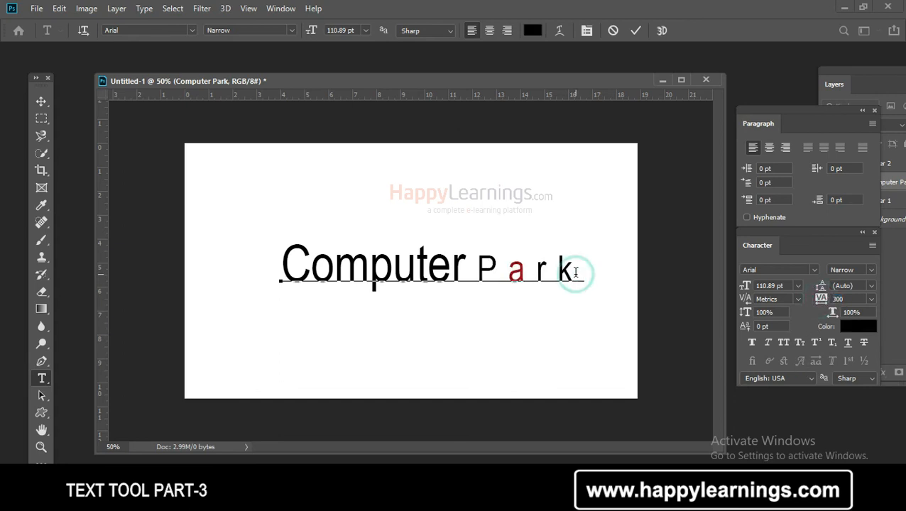
key("ctrl+Return")
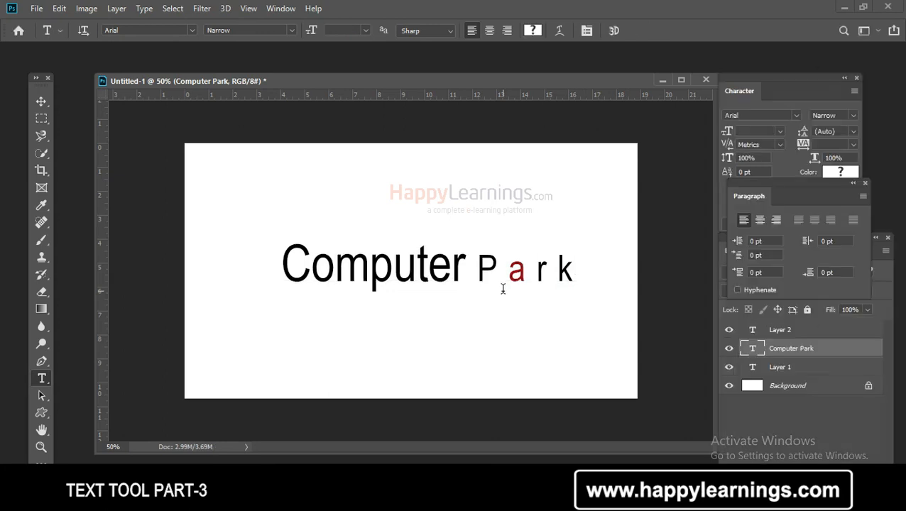
Add a vertical "fghff" text along the canvas's left edge with the Vertical Type Tool, and shift it slightly up and right
right_click(42, 379)
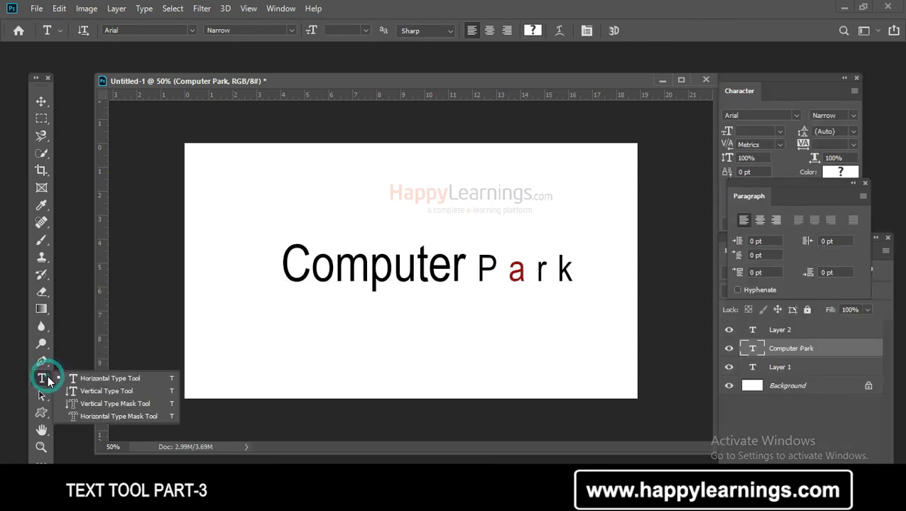
left_click(140, 390)
left_click(213, 174)
type("fghff")
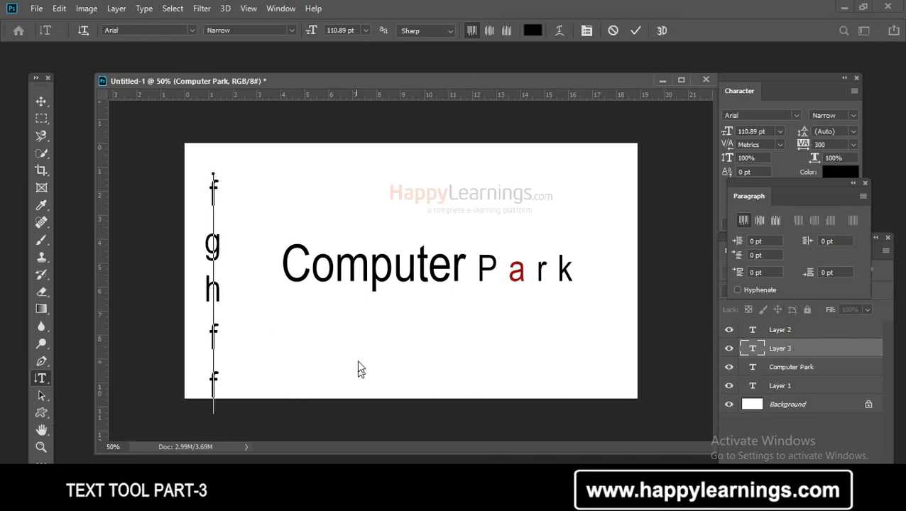
left_click_drag(251, 261, 257, 232)
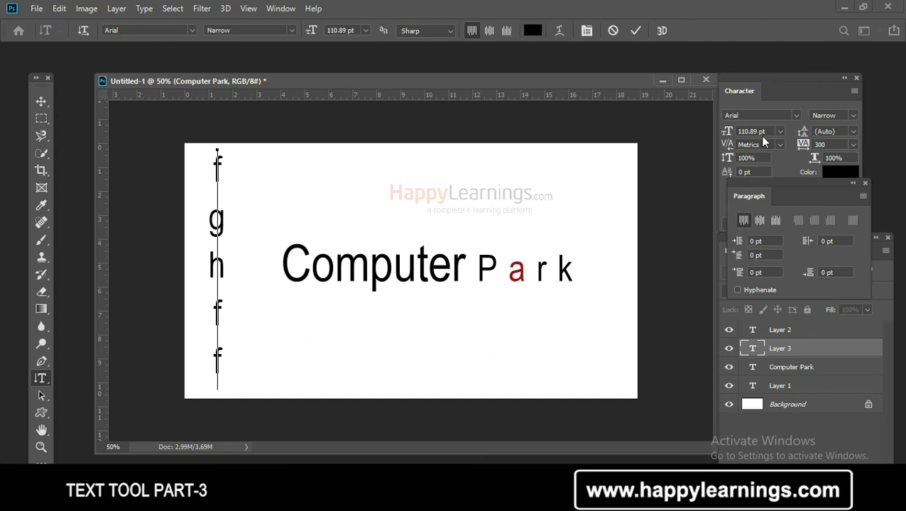
Move the Character panel clear of the Paragraph panel so its options show, and delete all characters of the vertical text
left_click_drag(739, 91, 706, 194)
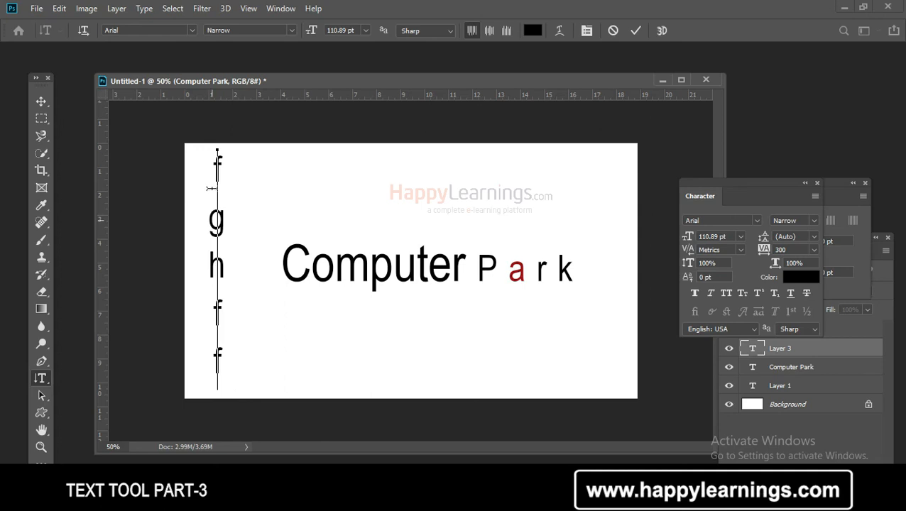
left_click(221, 151)
left_click_drag(221, 151, 217, 415)
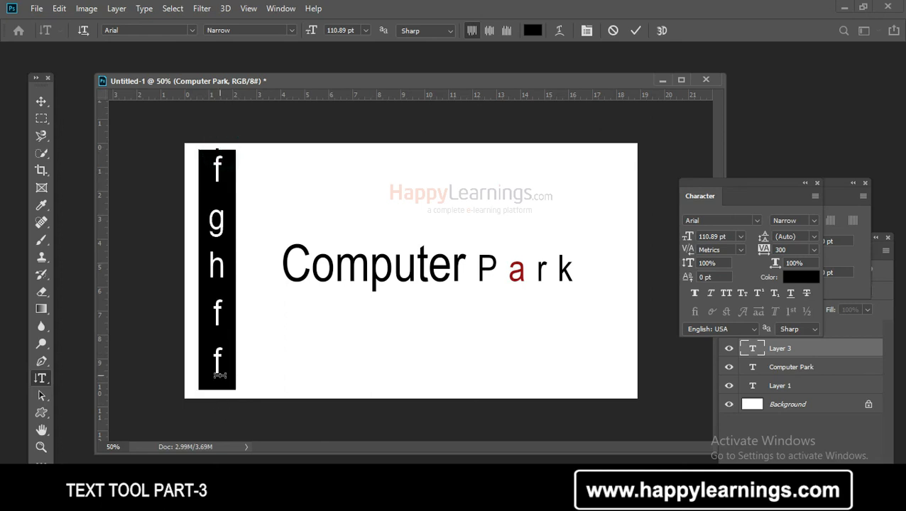
key("BackSpace")
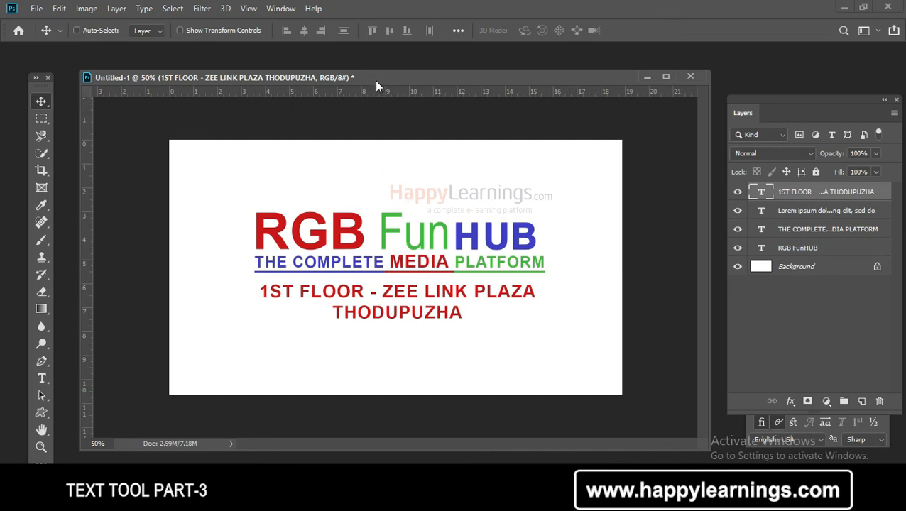
left_click_drag(374, 81, 366, 94)
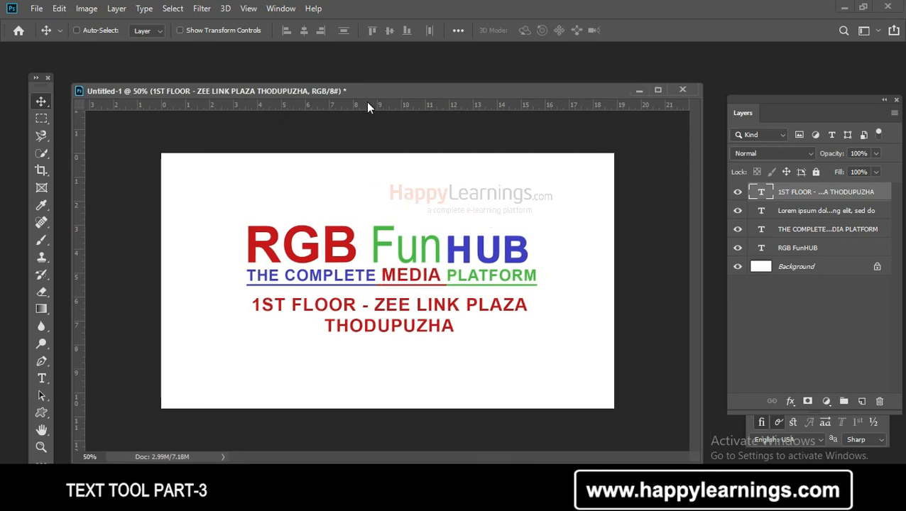